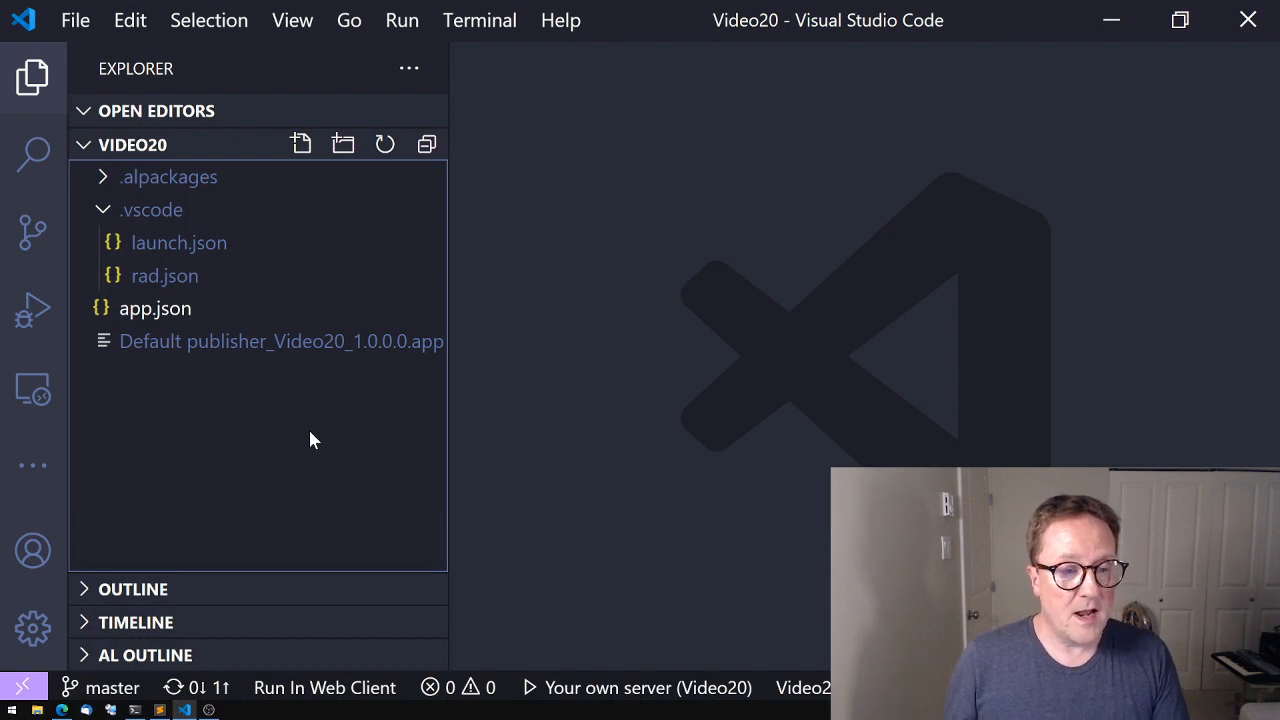
Start the AL New File Wizard from the Explorer and choose to create a Report
right_click(196, 412)
click(352, 210)
scroll(420, 290, down, 3)
scroll(420, 290, down, 3)
scroll(420, 295, down, 1)
scroll(420, 295, up, 1)
scroll(420, 295, up, 1)
scroll(400, 280, up, 1)
click(396, 225)
Name it Multi Report on the Customer table, add every field, and generate Rep50100.MultiReport.al
key(shift+Tab)
text(Customer)
key(Escape)
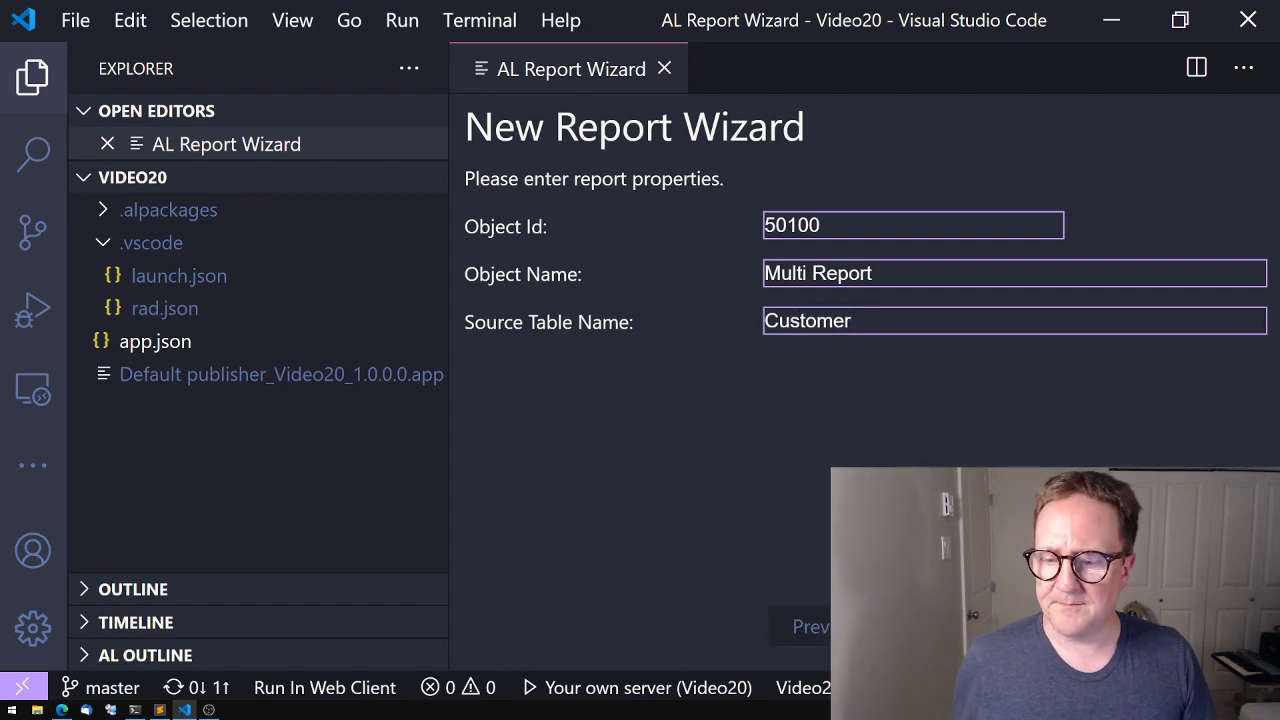
key(Return)
click(845, 378)
key(Return)
Add UsageCategory = ReportsAndAnalysis and ApplicationArea = All to the report
key(Return)
text(U)
key(Tab)
text(R)
key(Tab)
text(;)
key(Return)
text(App)
key(Tab)
text(= A)
key(Tab)
text(;)
From the Problems panel, delete the obsolete Tax Area Display Name, Id and Picture columns and save
mouse_move(560, 266)
key(ctrl+j)
click(519, 326)
drag(692, 297, 695, 350)
click(678, 516)
key(Home)
key(shift+Down)
key(shift+Down)
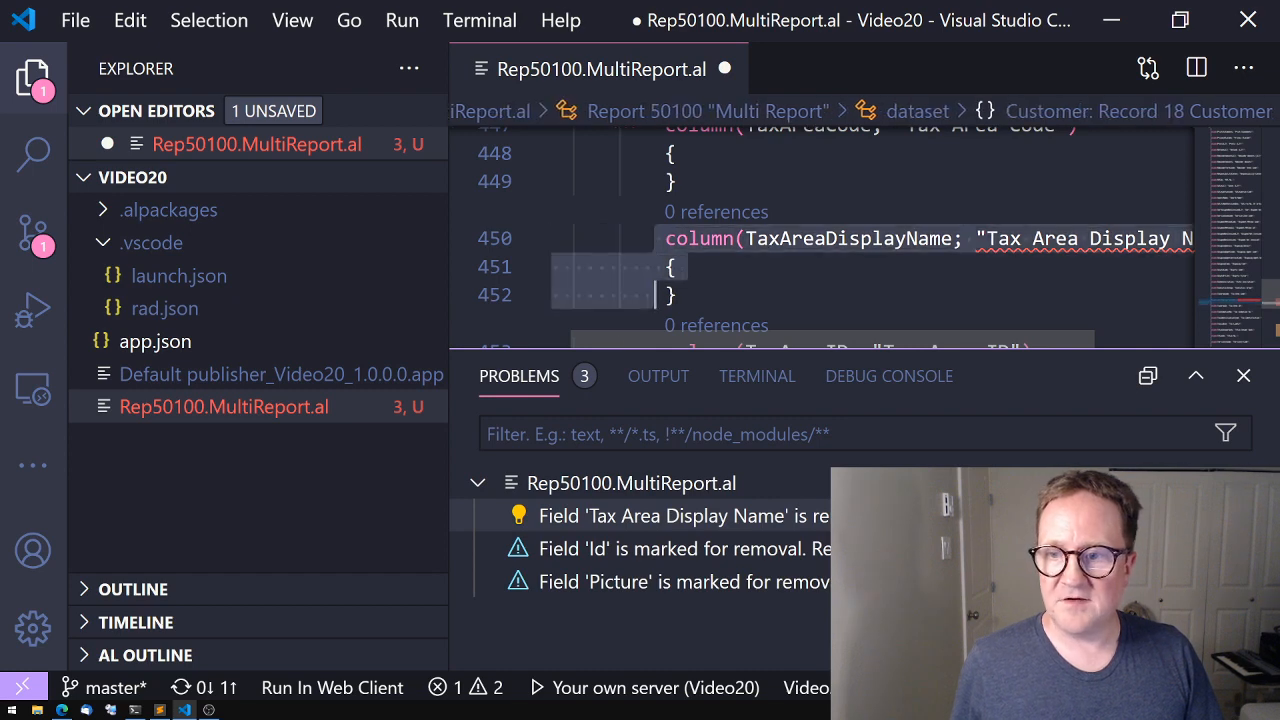
key(Delete)
click(640, 516)
key(shift+Down)
key(shift+Down)
key(shift+Down)
key(Delete)
click(668, 516)
key(Home)
key(shift+Down)
key(shift+Down)
key(shift+Down)
key(Delete)
key(Down)
key(Down)
key(ctrl+s)
Attempt to publish with F5, close the stale Business Central tabs and dismiss the resulting error
key(ctrl+shift+b)
key(F5)
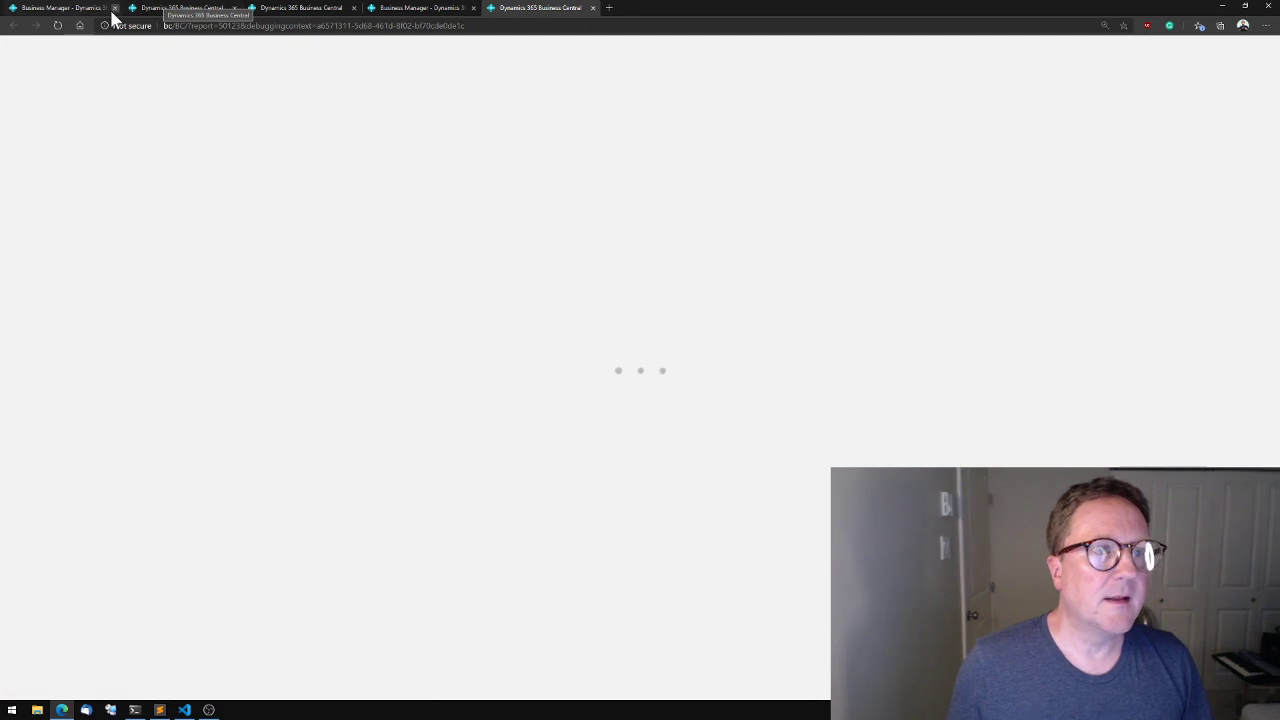
click(115, 8)
click(115, 8)
click(805, 426)
key(alt+Tab)
key(ctrl+j)
scroll(685, 264, up, 15)
scroll(685, 264, up, 8)
Change the report number to 50123 on line 1, bring up launch.json and publish again with F5
key(ctrl+Home)
key(Delete)
key(Delete)
text(23)
click(33, 80)
click(179, 276)
key(F5)
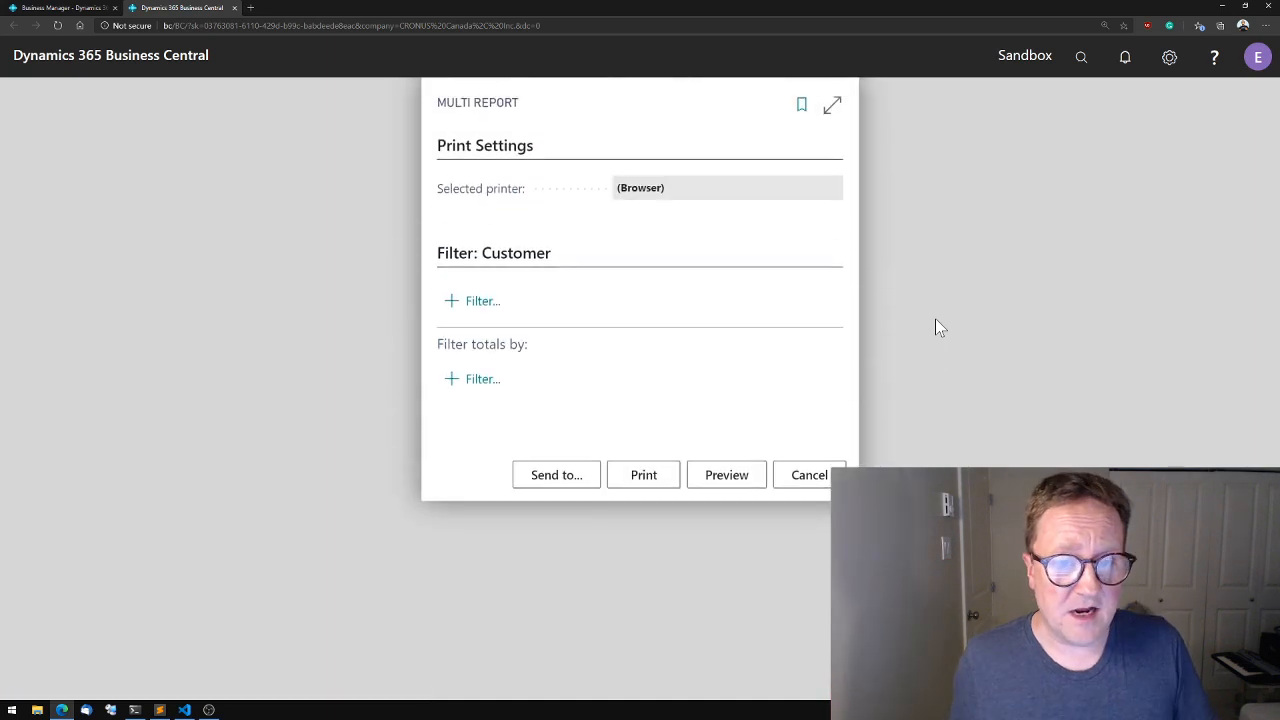
Preview the still-empty Multi Report, close the viewer and bring up Tell Me search
click(728, 478)
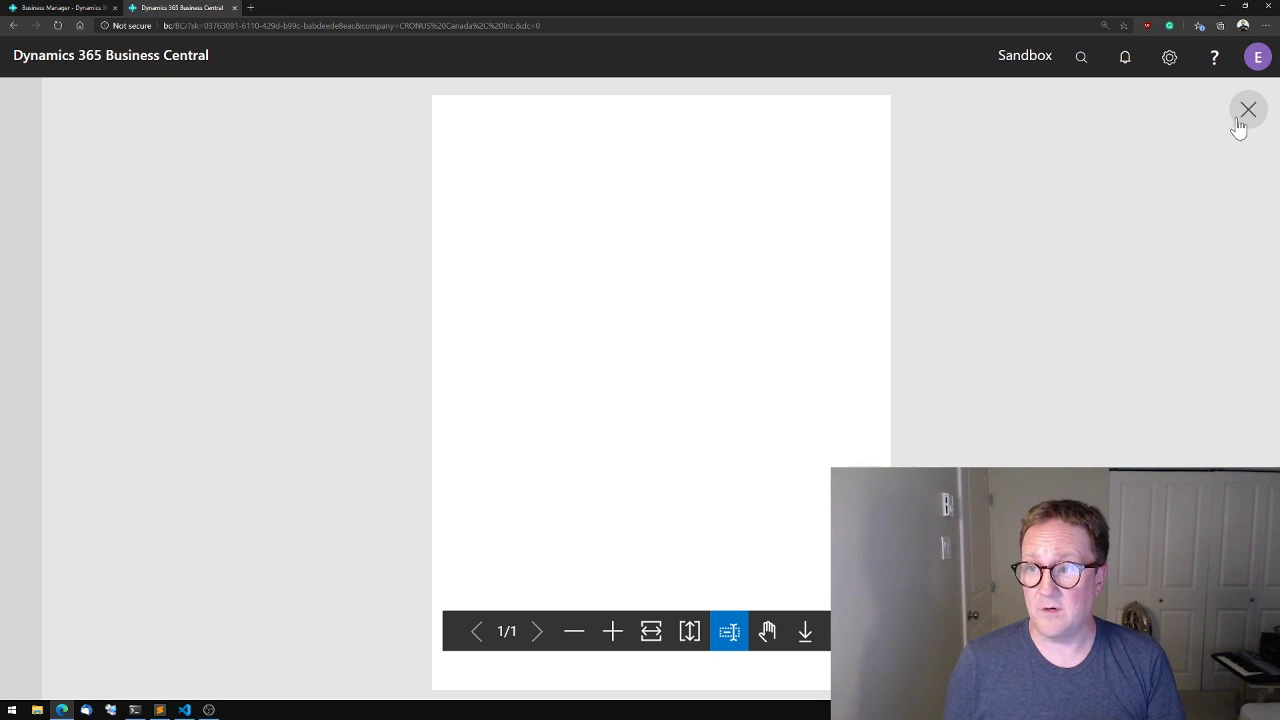
click(1247, 110)
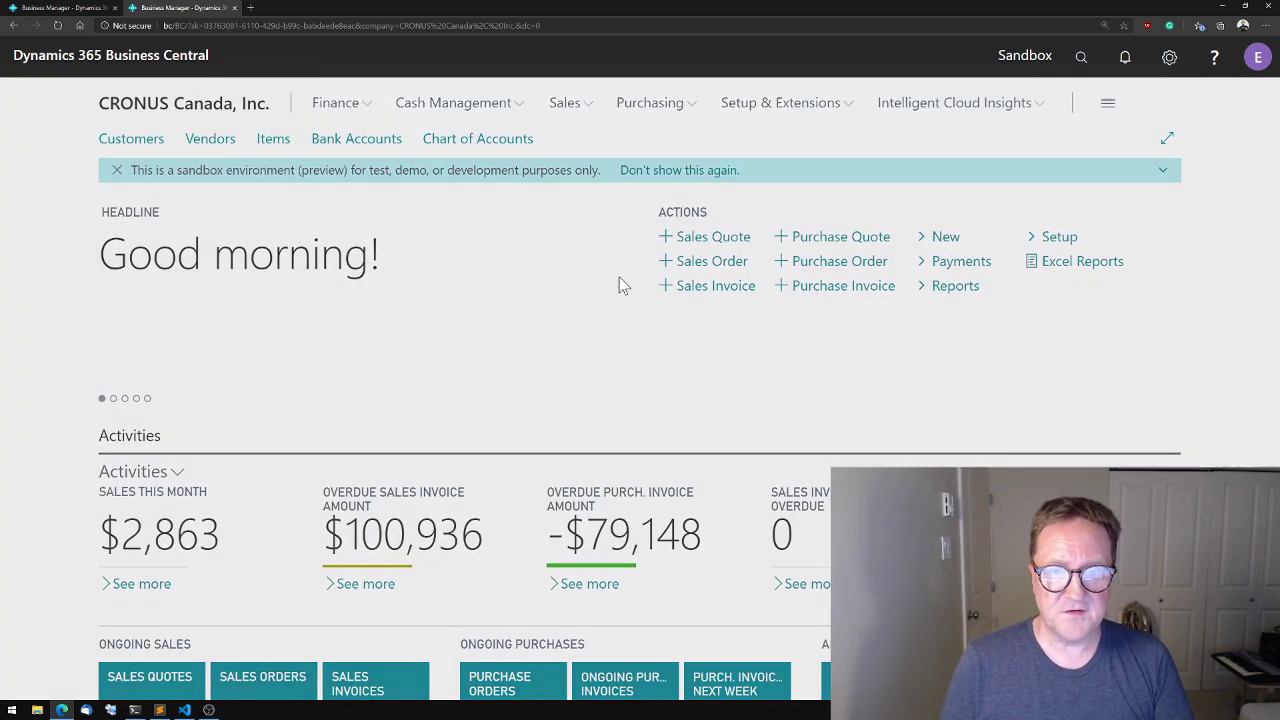
key(alt+q)
text(custom report layout)
Open the Custom Report Layouts page from the Tell Me result
right_click(468, 230)
key(Escape)
click(440, 221)
scroll(500, 450, down, 5)
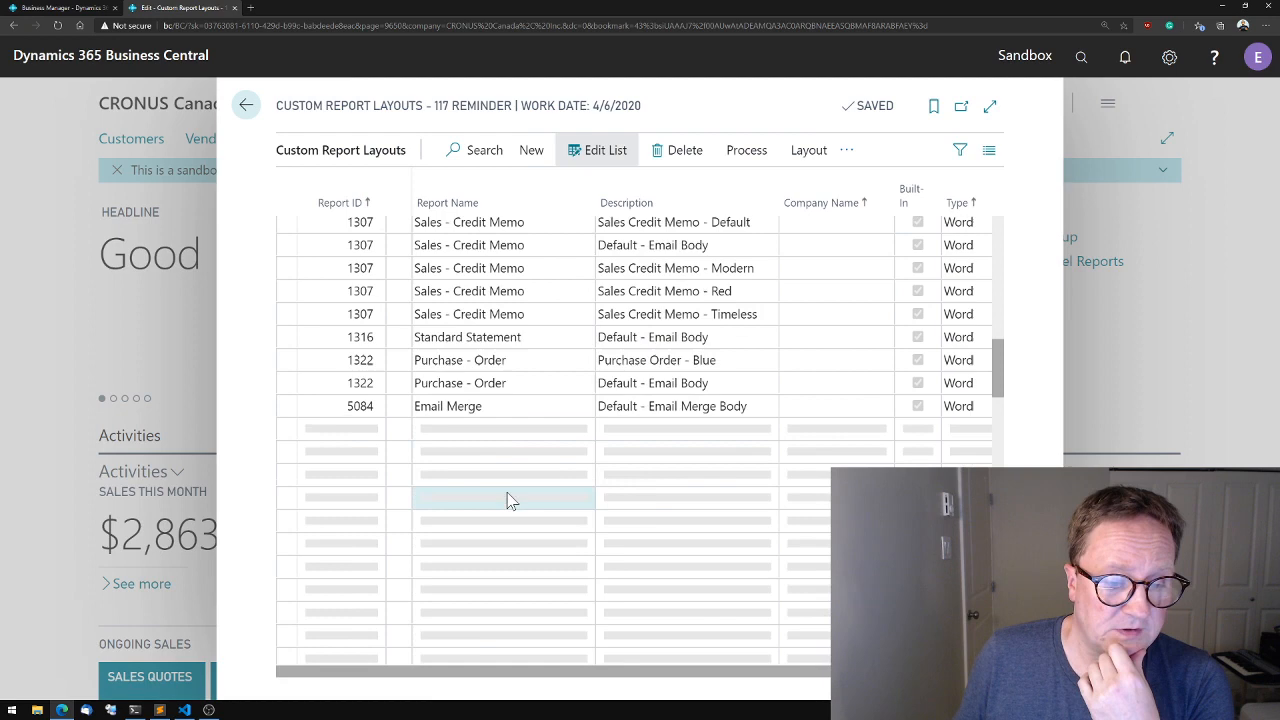
Select the first of the two 50123 Multi Report layout rows
click(291, 629)
key(shift+Down)
click(680, 629)
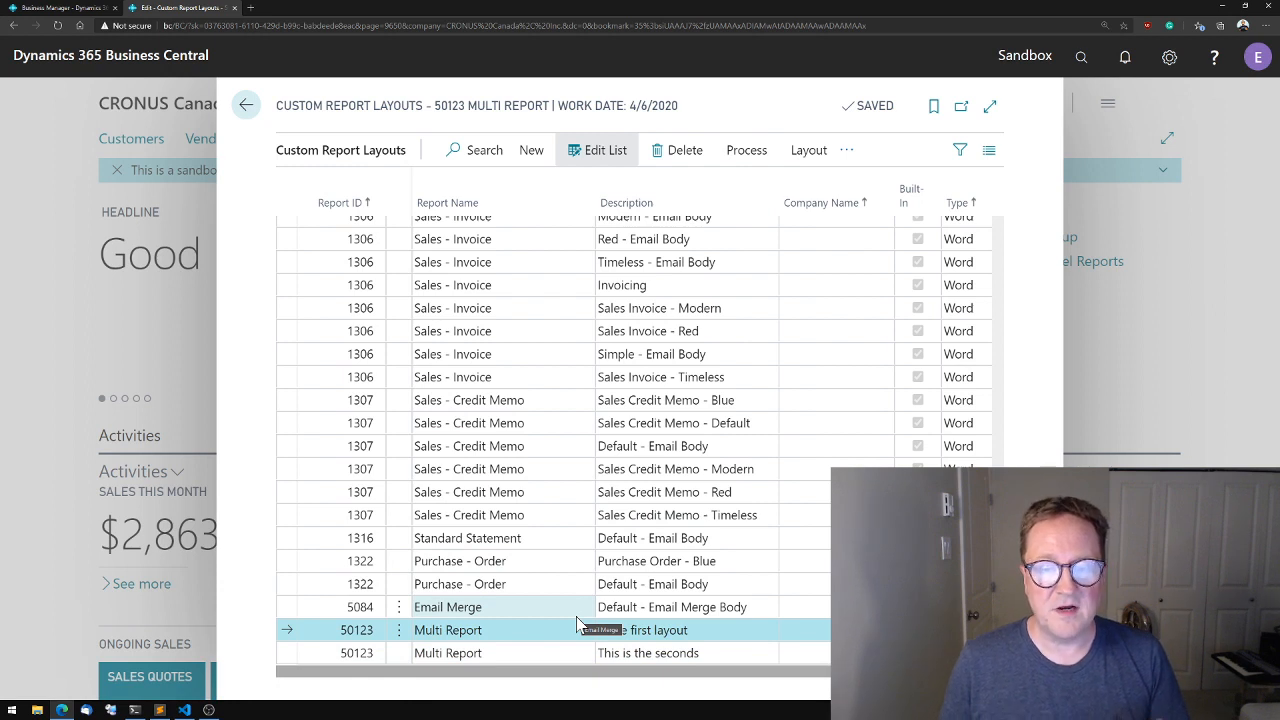
Run the report with the first layout via Process > Run Report, preview it and close
click(745, 152)
click(335, 186)
click(726, 475)
click(726, 475)
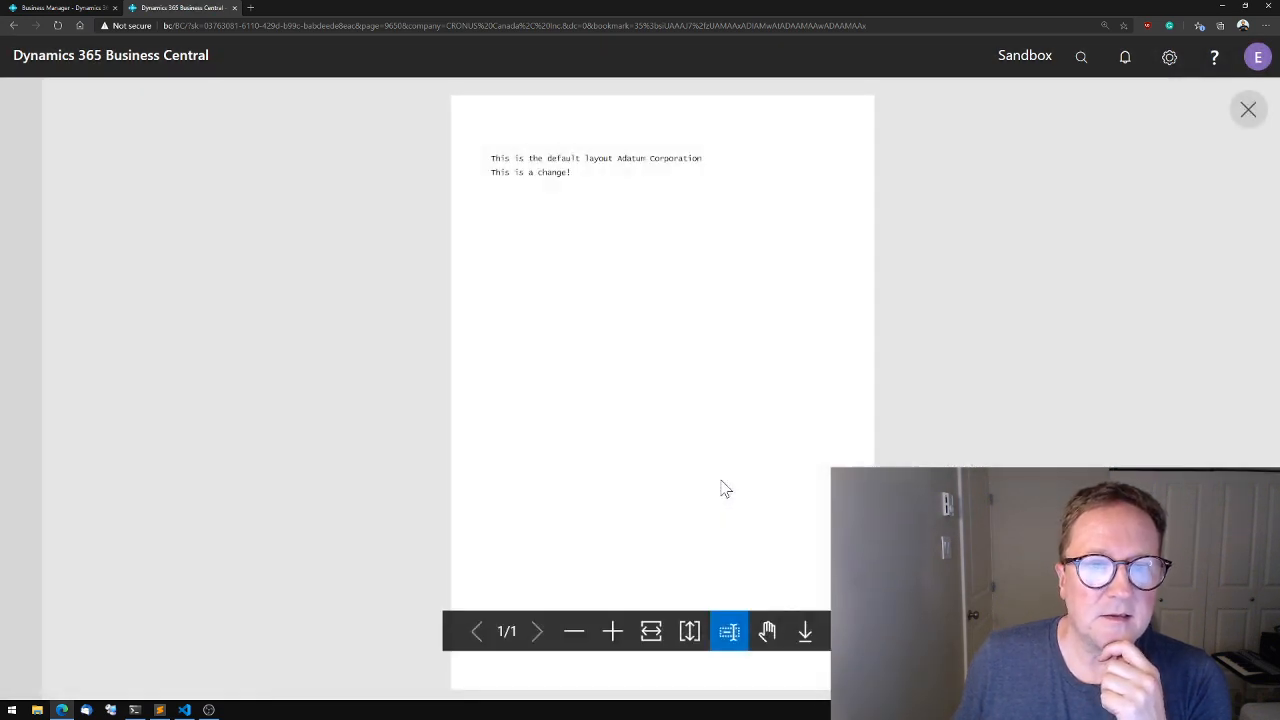
mouse_move(662, 300)
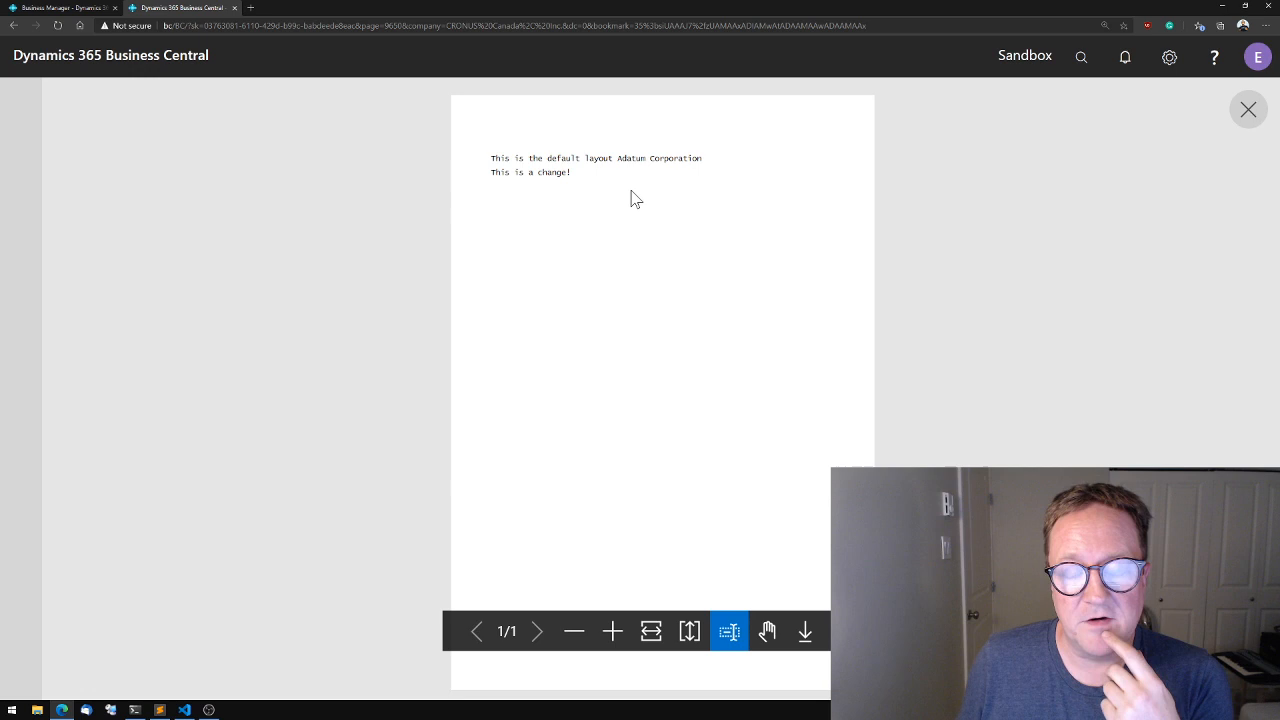
click(1248, 110)
Select the second Multi Report layout, run and preview it the same way, then close
click(540, 653)
click(746, 150)
click(305, 188)
click(727, 474)
click(727, 474)
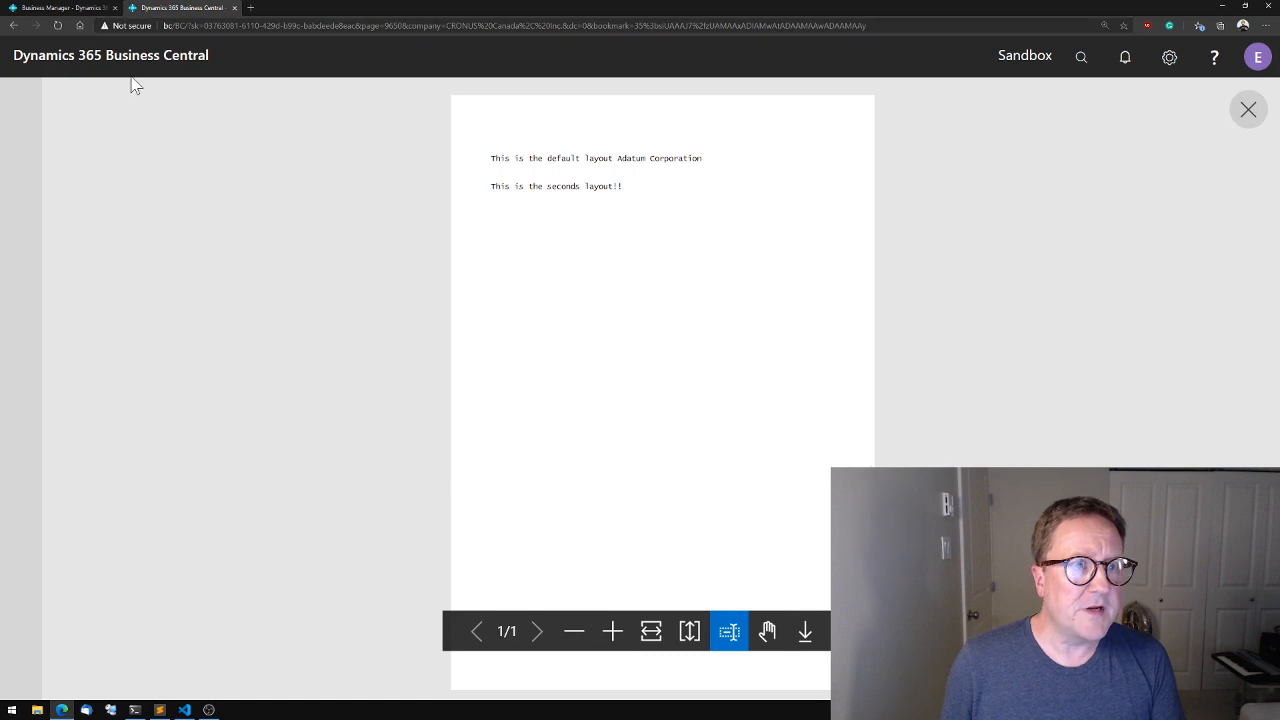
click(1249, 110)
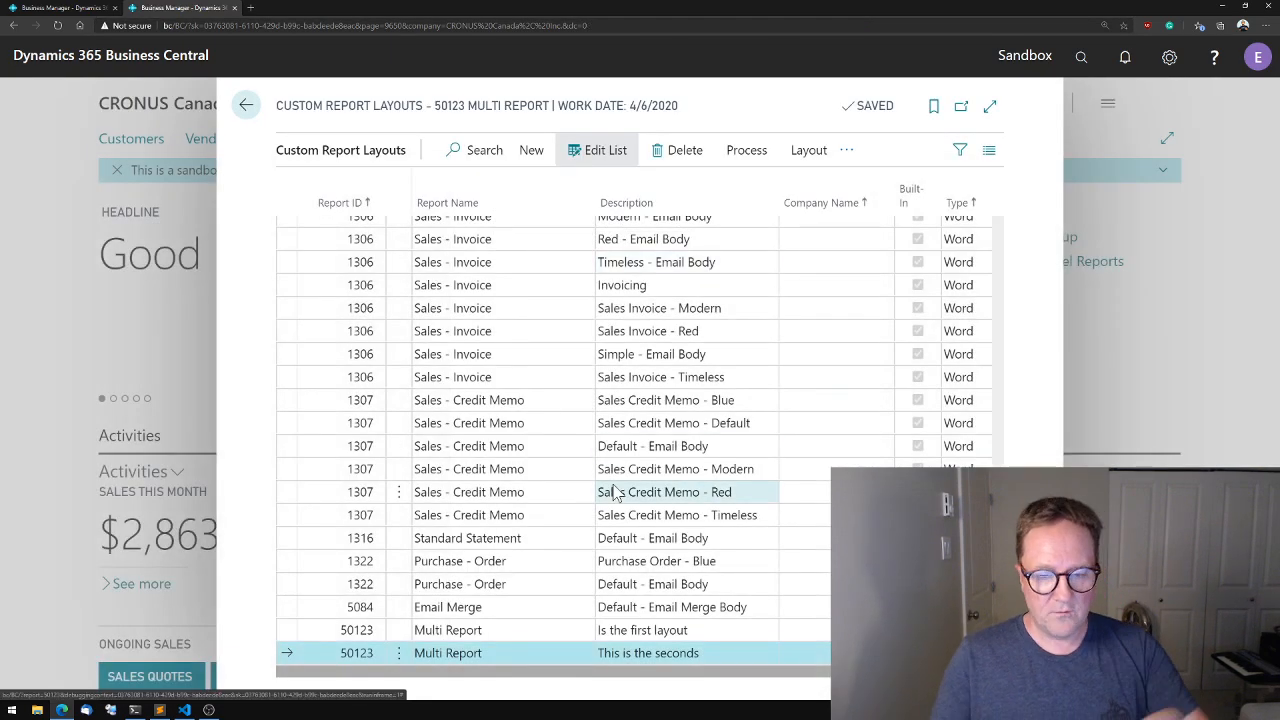
Back in the editor, hide the debug console, stop debugging and close launch.json
key(alt+Tab)
key(alt+Tab)
click(975, 308)
key(ctrl+j)
click(777, 72)
click(910, 69)
Add an empty trigger OnInitReport with begin/end after the request page block of report 50123
key(ctrl+End)
key(Up)
key(Down)
key(Up)
key(Up)
key(Return)
text(trigger O)
key(Tab)
scroll(820, 400, down, 4)
scroll(820, 400, down, 6)
key(Return)
text(begin)
key(Escape)
key(Return)
key(Return)
key(Up)
key(Up)
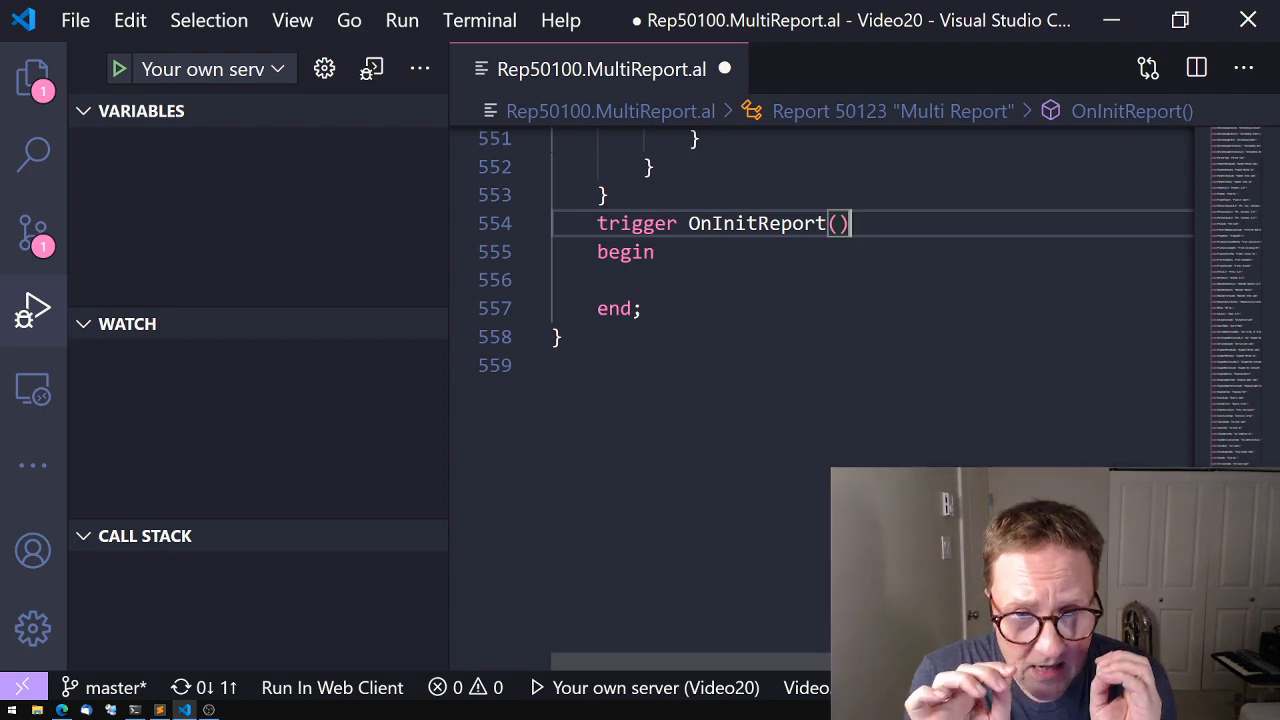
Declare var RLS: Record "Report Layout Selection" in the OnInitReport trigger
key(Return)
text(var)
key(Escape)
key(Return)
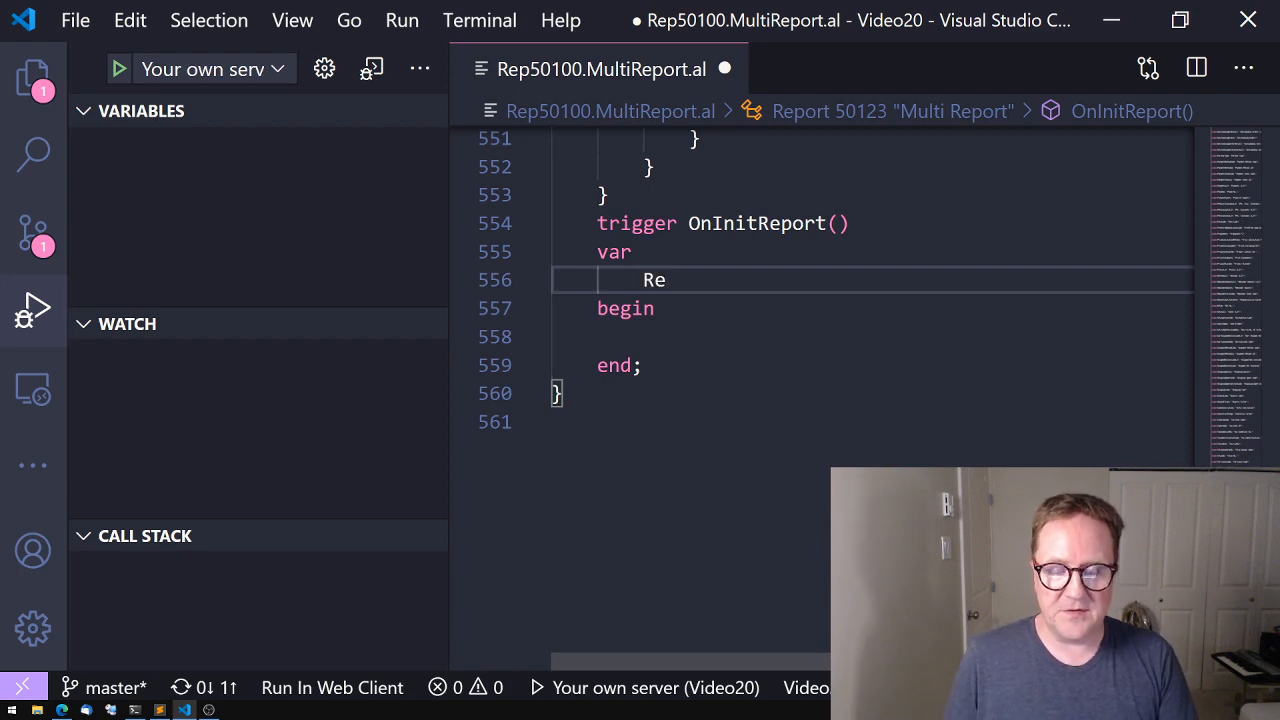
text(: Record Report LAyou)
key(Down)
key(Return)
Call RLS.SetTempLayoutSelected() in the trigger body and switch to Business Central
key(Down)
key(Down)
text(RLS.SetT)
key(Return)
key(alt+Tab)
click(470, 632)
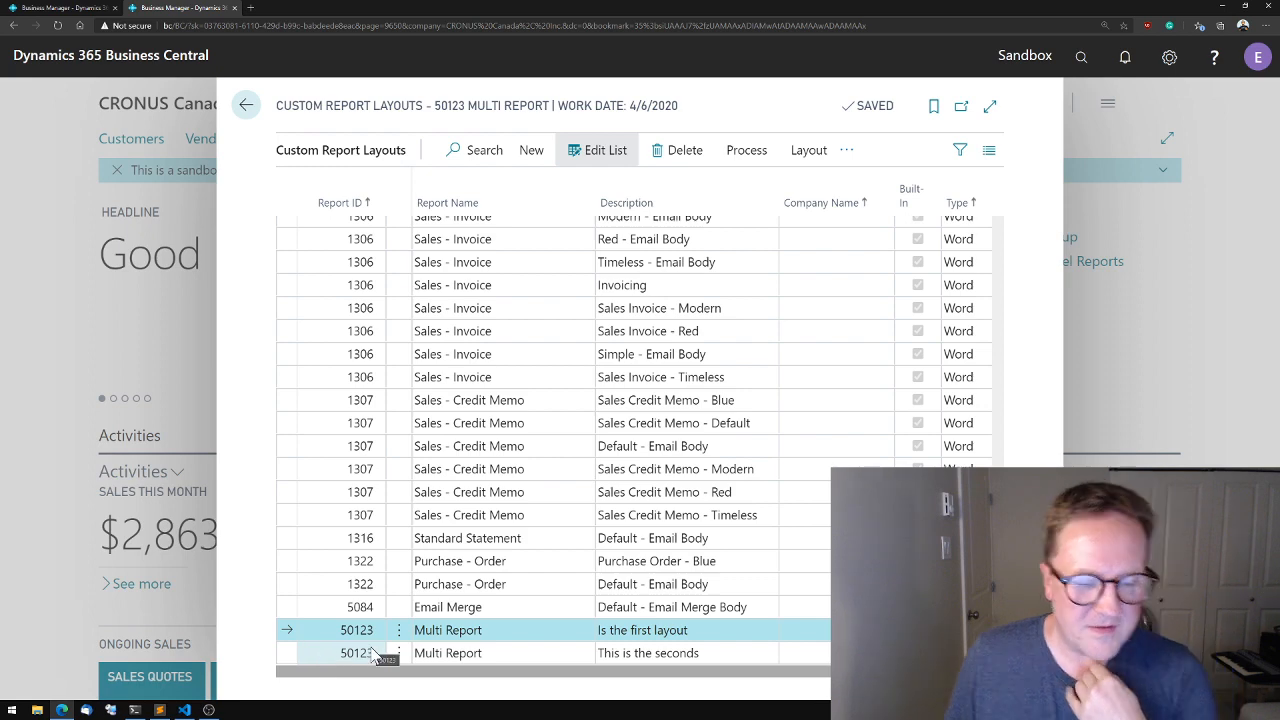
click(480, 653)
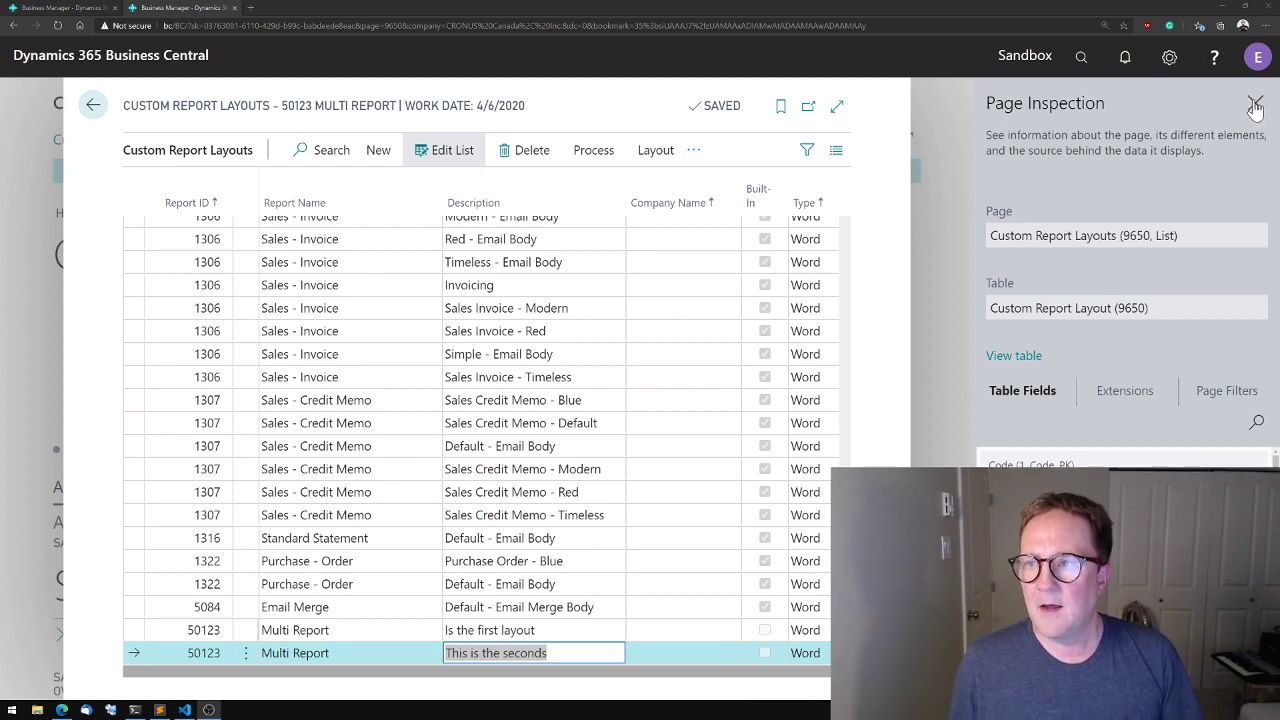
Close page inspection, return to the editor and create a new file Select Layout.al
click(1256, 105)
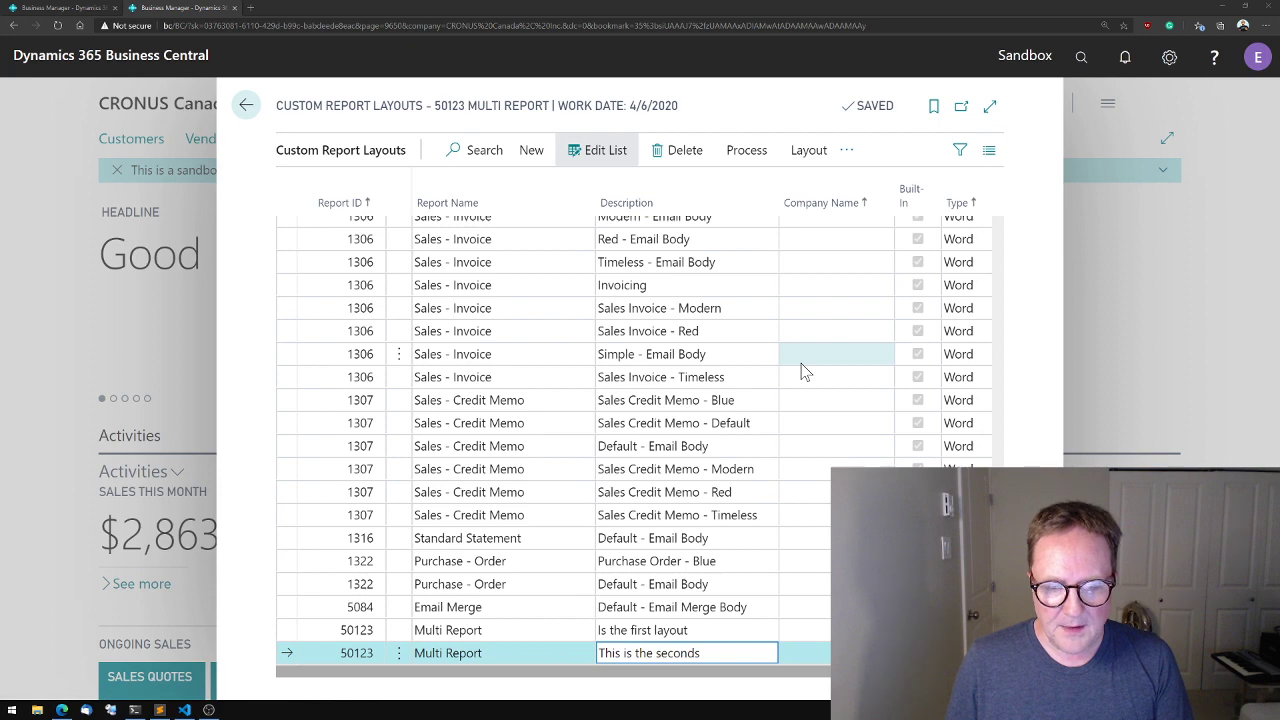
key(alt+Tab)
click(33, 78)
right_click(168, 461)
click(247, 276)
text(Select LA)
key(Return)
text(page 50123 "Select Layou)
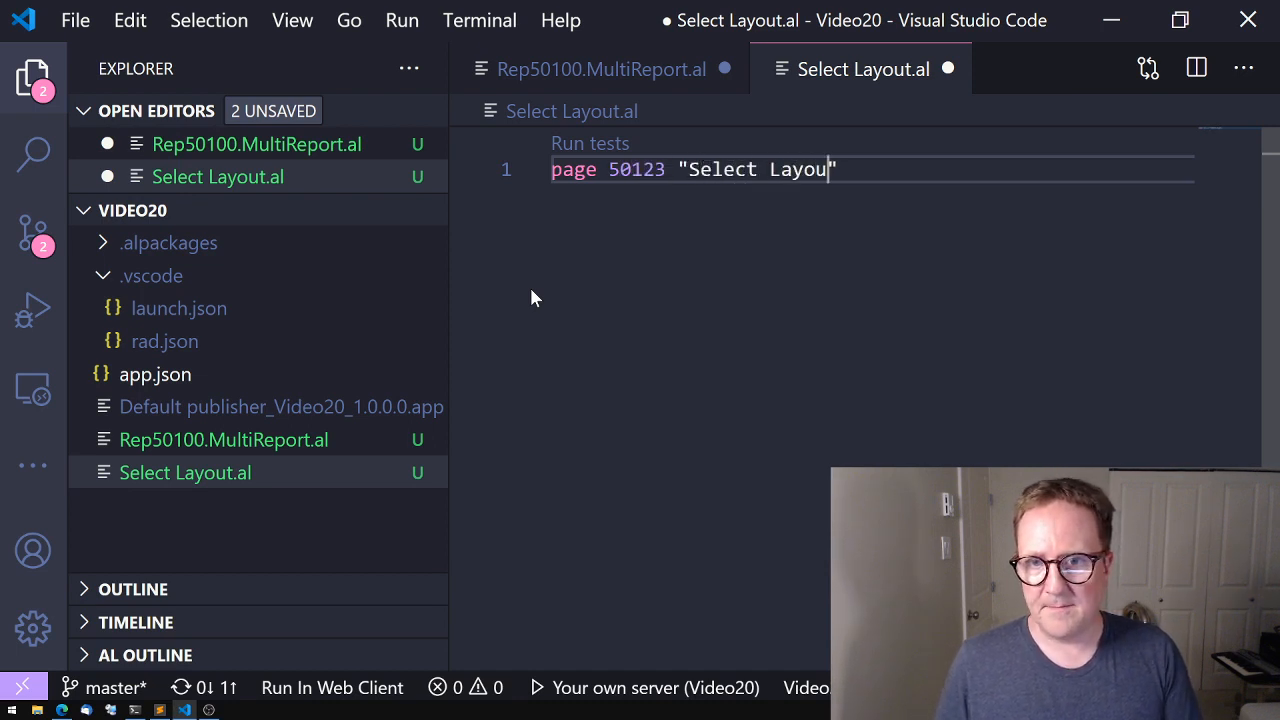
text(t)
Declare page 50123 "Select Layout" with opening and closing braces
key(End)
key(Return)
text({)
key(Return)
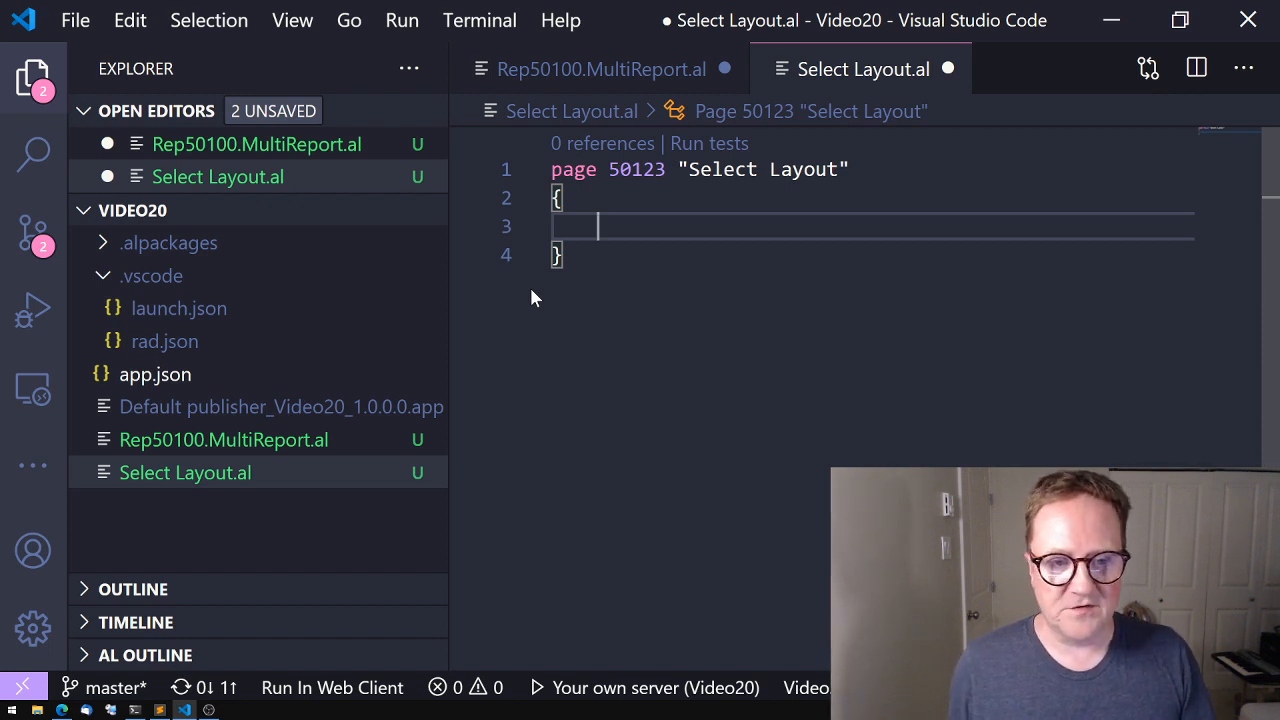
text(Page)
Give Select Layout PageType List, UsageCategory None, SourceTable "Custom Report Layout" and Editable false
key(Tab)
text(List;)
key(Return)
text(U)
key(Tab)
text(= None;)
key(Return)
text(S)
key(Down)
key(Down)
key(Tab)
text(= Cutomer REpo)
key(BackSpace)
key(BackSpace)
key(BackSpace)
key(BackSpace)
key(BackSpace)
key(BackSpace)
key(BackSpace)
key(BackSpace)
key(BackSpace)
key(BackSpace)
text(stom REpo)
key(Tab)
text(;)
key(Return)
text(Edit)
key(Tab)
text(=-)
key(BackSpace)
text(false;)
key(Return)
text(layou)
Add a layout block with a Content area containing a repeater
key(Tab)
key(Return)
text({})
key(Left)
key(Return)
text(area(C)
key(Tab)
key(End)
key(Return)
text({})
key(Left)
key(Return)
text(REpor)
key(ctrl+z)
key(ctrl+z)
key(ctrl+z)
key(Return)
text(RE)
key(Tab)
text((Rep)
key(End)
key(Return)
text({}{)
key(Return)
scroll(735, 400, down, 3)
text(field(Des)
Add the Description field with ApplicationArea, save Select Layout.al and return to the Multi Report file
key(Tab)
text(;Description))
key(Return)
text({)
key(Return)
text(Ap)
key(Tab)
text(=all;)
key(Down)
key(ctrl+Home)
key(ctrl+End)
key(ctrl+s)
click(565, 69)
key(Up)
key(End)
key(Return)
key(Down)
key(Down)
key(End)
key(Return)
text(var)
key(Return)
text(L)
text( Record )
text(Cust)
text(R)
key(Return)
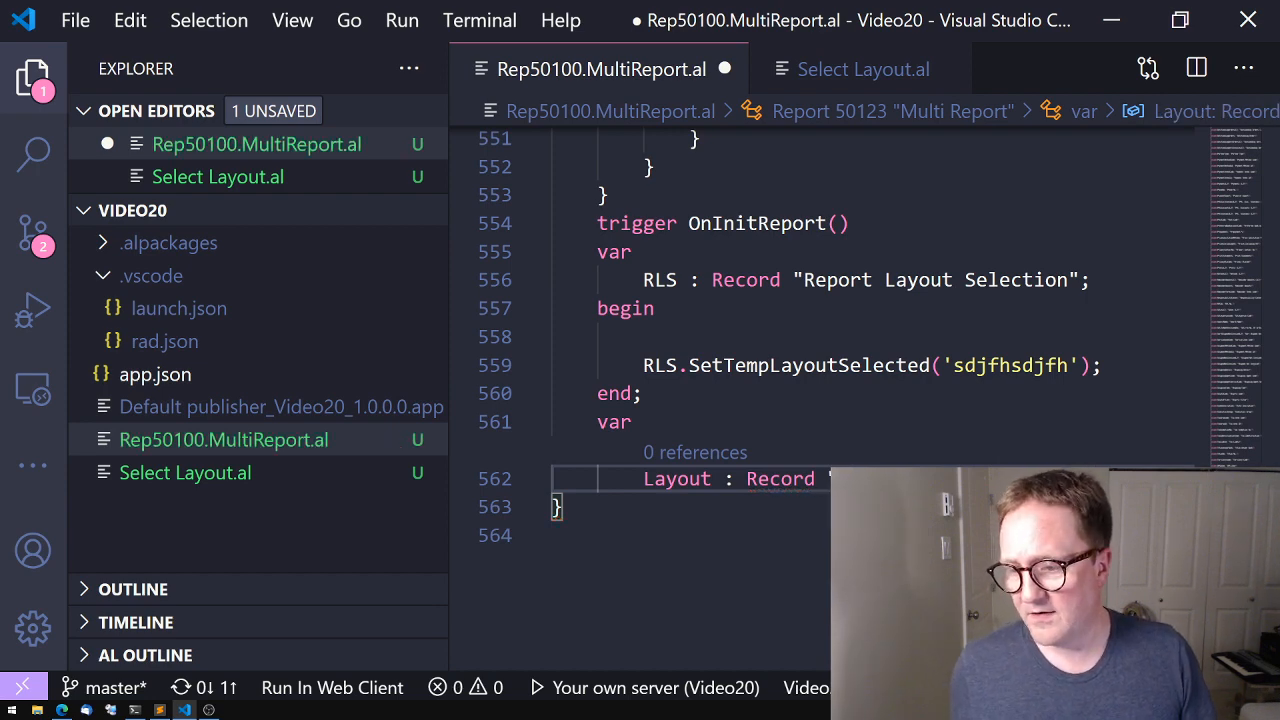
key(Up)
key(Up)
key(Up)
key(Up)
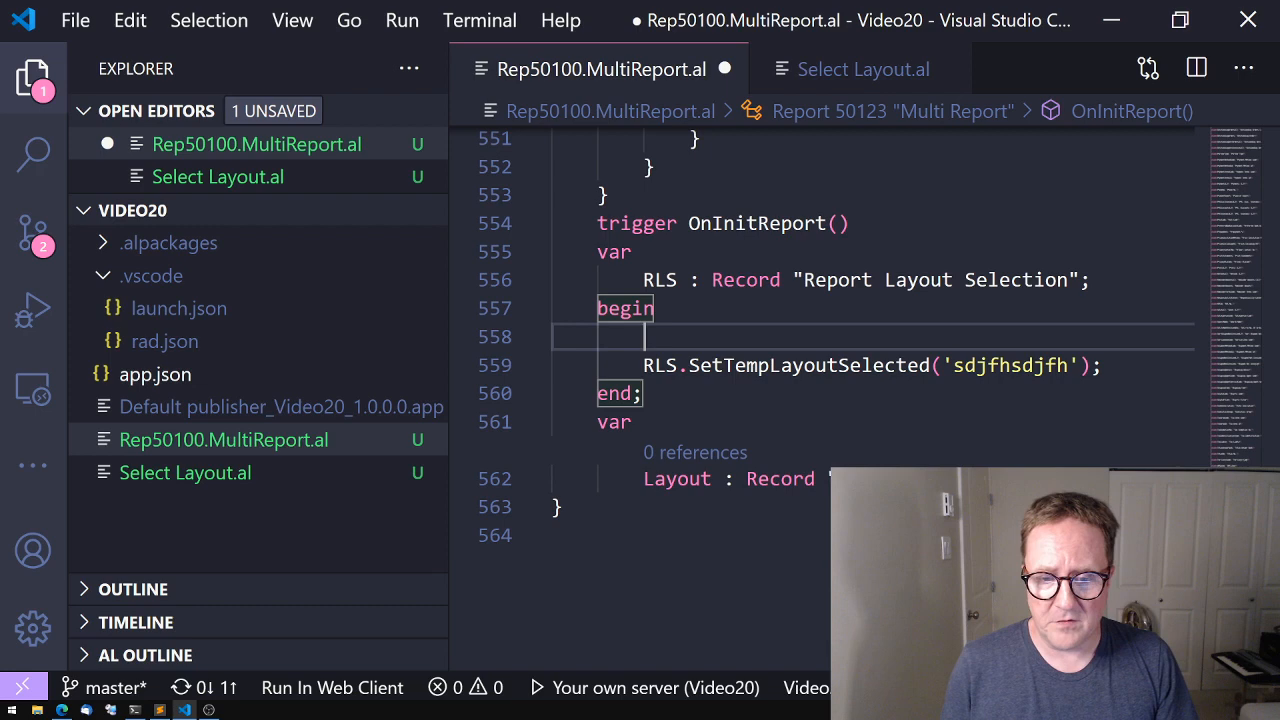
text(Layout.Setrange*(REport)
Filter the Layout record to Report ID 50123 with SetRange in OnInitReport
key(Tab)
text(,5012)
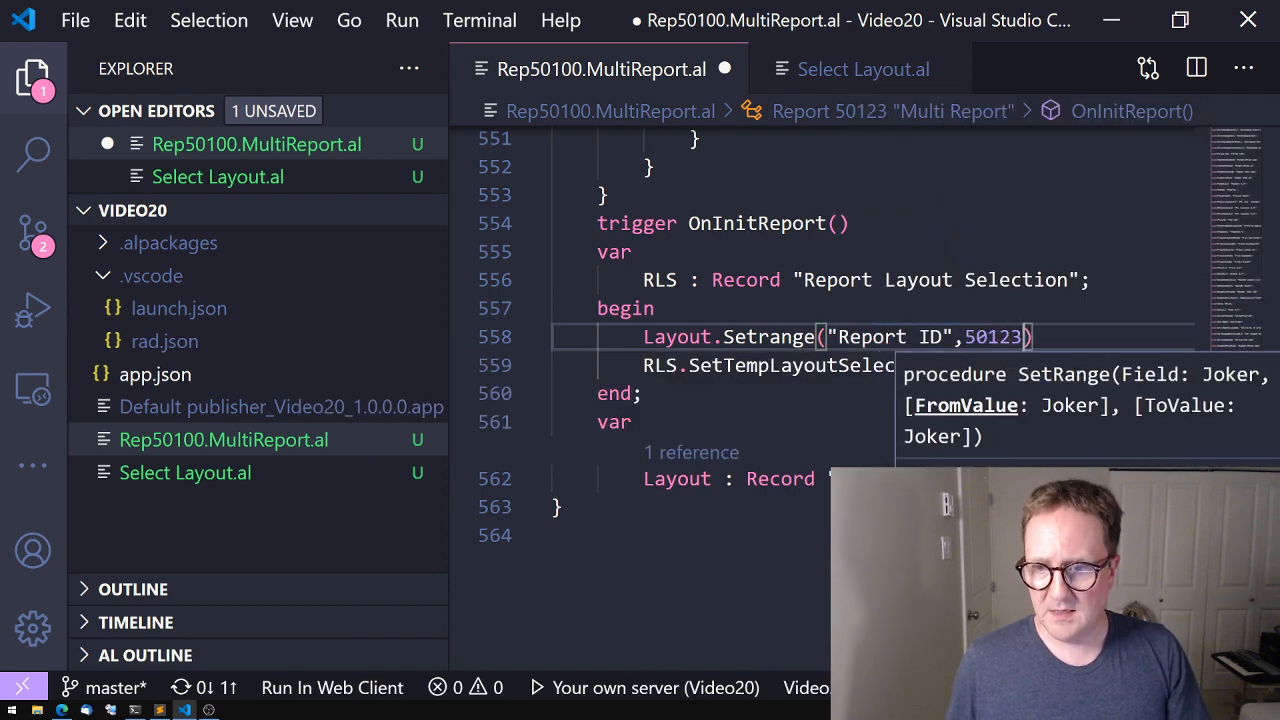
text(3)
key(End)
text(;)
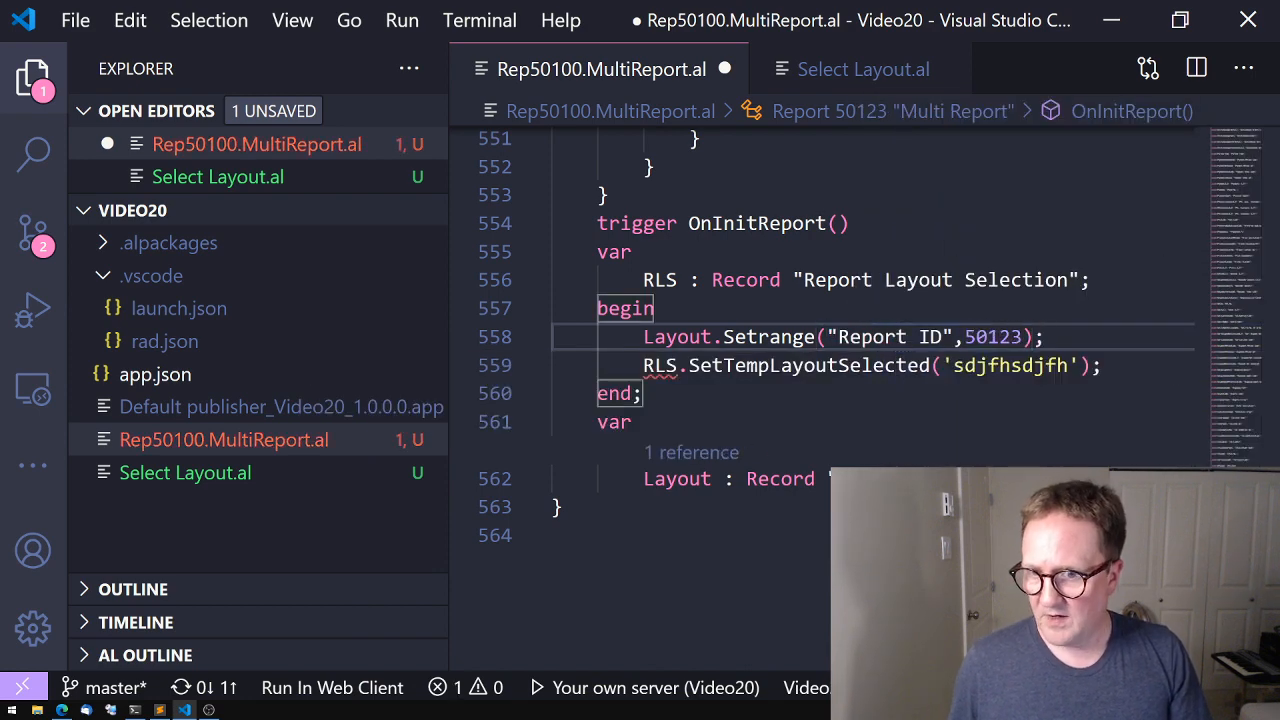
key(Return)
text(un.)
Add the condition if Page.RunModal(50123, Layout) = Action::LookupOK then
key(BackSpace)
text(page.ru)
key(Down)
key(Return)
text((50123,Layout)
key(Escape)
key(End)
text(= a)
text(ction::)
key(Down)
key(Down)
key(Tab)
text(then)
key(Escape)
Indent RLS.SetTempLayoutSelected(Layout.Code) under the if and widen the code editor
key(Down)
key(Home)
key(Tab)
key(BackSpace)
key(BackSpace)
key(BackSpace)
key(BackSpace)
key(BackSpace)
key(BackSpace)
key(Delete)
text(Layout.Code)
key(Escape)
key(Down)
key(Down)
right_click(660, 140)
click(583, 596)
drag(448, 406, 353, 406)
Add an else branch raising error('Please select a layout to continue!')
key(Up)
key(BackSpace)
key(Return)
text(else)
key(Return)
text(rror)
text(('Please )
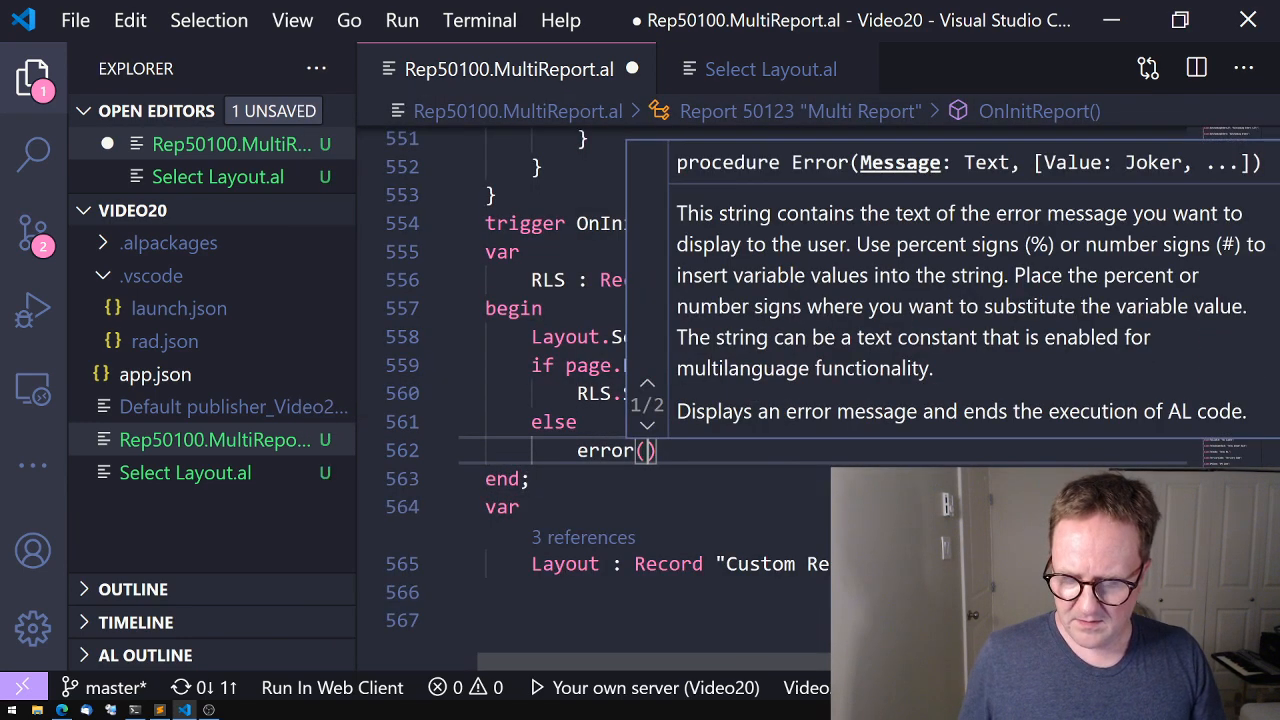
text(selc)
key(BackSpace)
text(ect a layout to continyue)
key(BackSpace)
key(BackSpace)
key(BackSpace)
text(ue!)
key(End)
text(;)
Publish with F5, pick the second layout in Select Layout, preview the report, then stop debugging
key(F5)
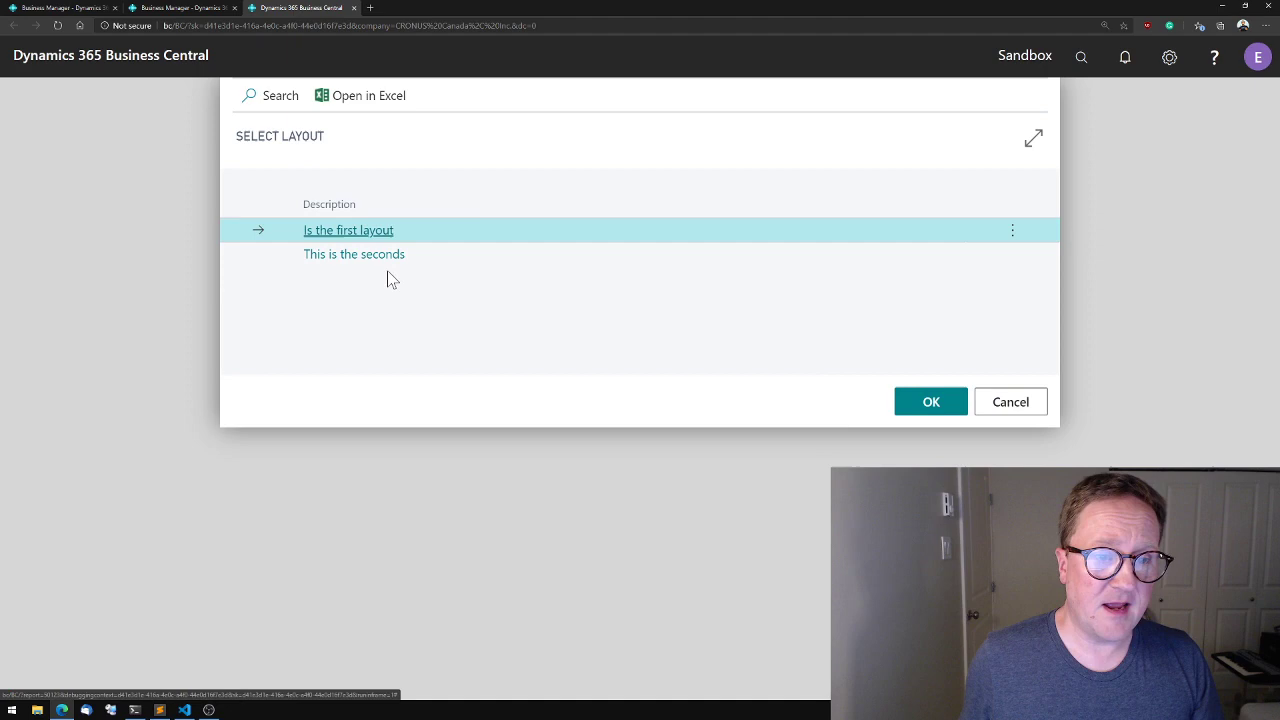
double_click(368, 254)
click(718, 473)
key(alt+Tab)
key(shift+F5)
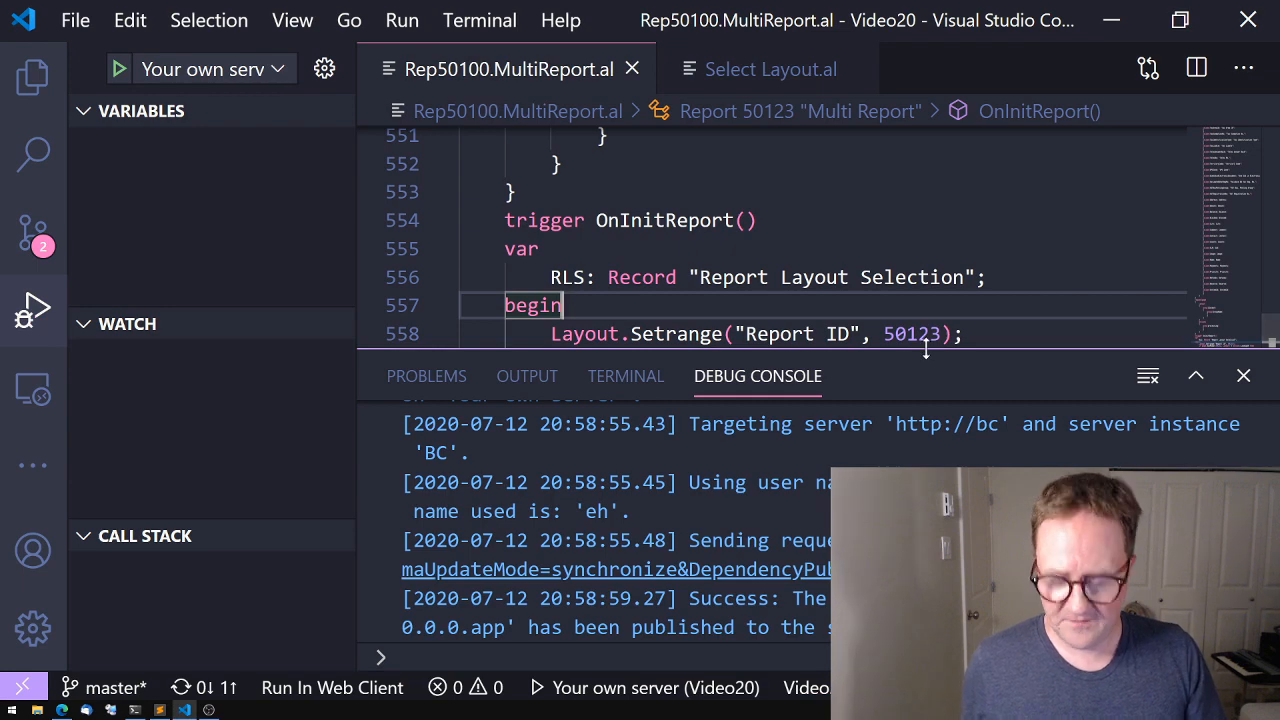
Hide the debug console and move to the end of Select Layout.al's field block
key(ctrl+j)
scroll(760, 390, down, 1)
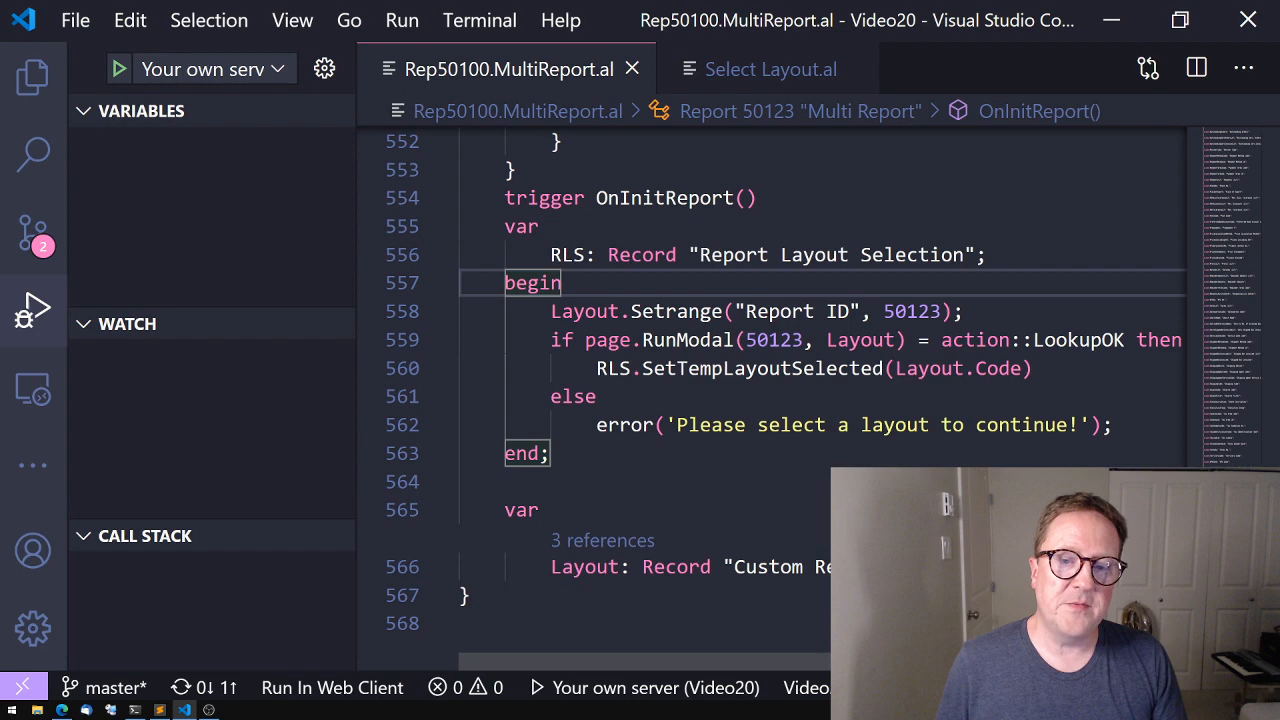
click(752, 69)
scroll(700, 350, down, 3)
click(650, 523)
scroll(700, 400, down, 1)
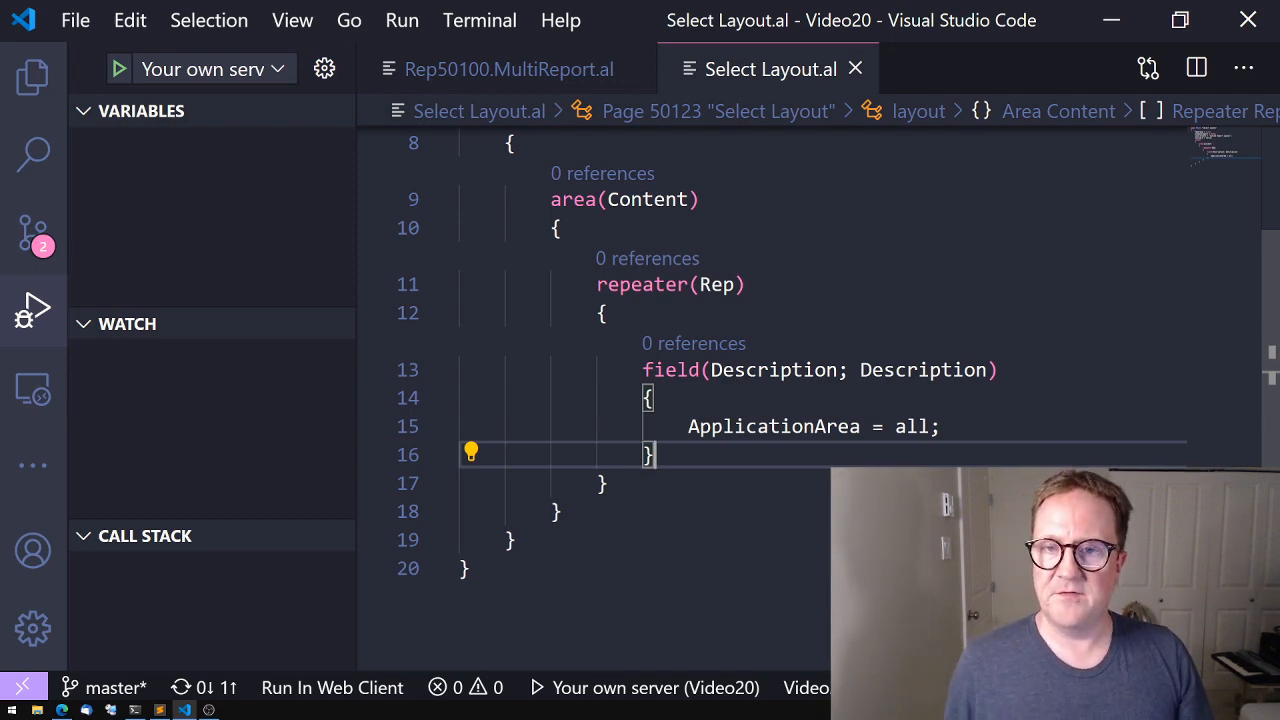
scroll(780, 350, down, 1)
Add an actions section with an area(Processing) block to the Select Layout page
click(530, 511)
key(Return)
text(actions)
key(Return)
text({)
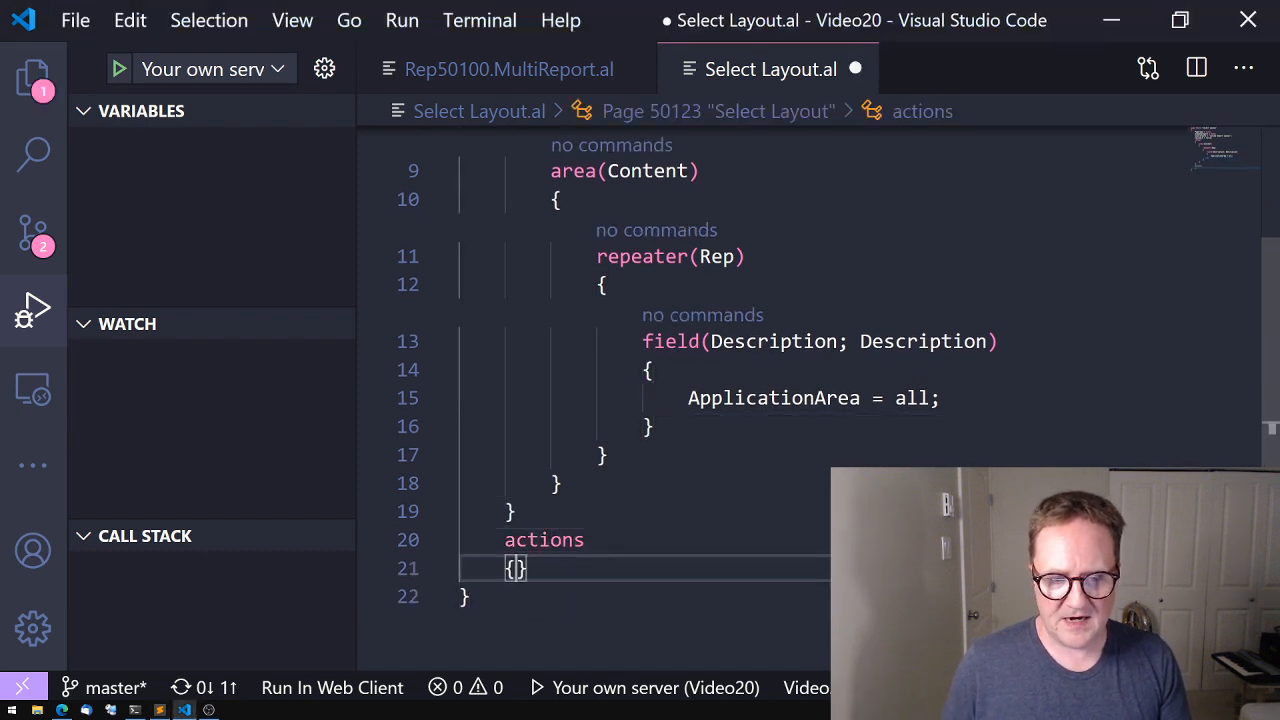
key(Return)
text(area(EditLAyo)
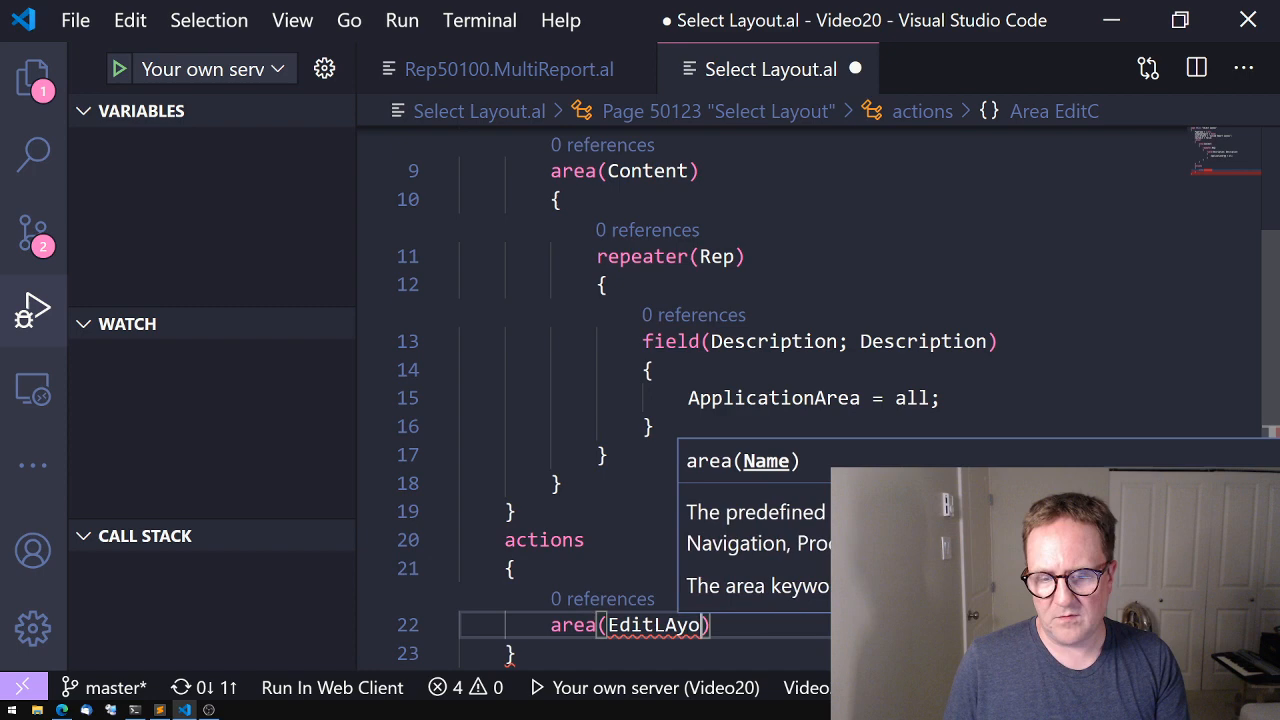
key(BackSpace)
key(BackSpace)
key(BackSpace)
text(ayout)
key(End)
key(Return)
key(Return)
scroll(780, 300, down, 4)
scroll(780, 300, up, 1)
click(722, 256)
double_click(665, 256)
text(Pro)
key(Tab)
key(Down)
key(Down)
text(action(E)
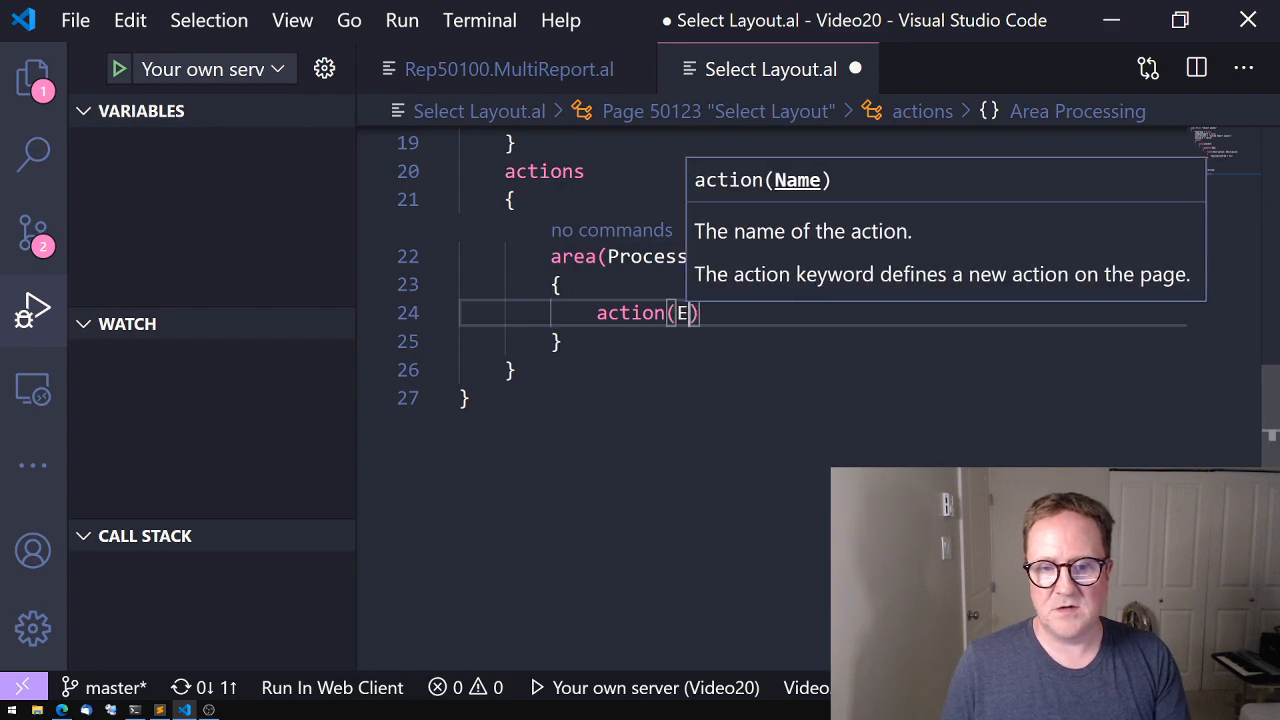
text(ditLAyo)
Declare the EditLayout action with its Caption and ApplicationArea properties
key(BackSpace)
key(BackSpace)
key(BackSpace)
text(ayout)
key(End)
key(Return)
text({     Caption =)
key(Right)
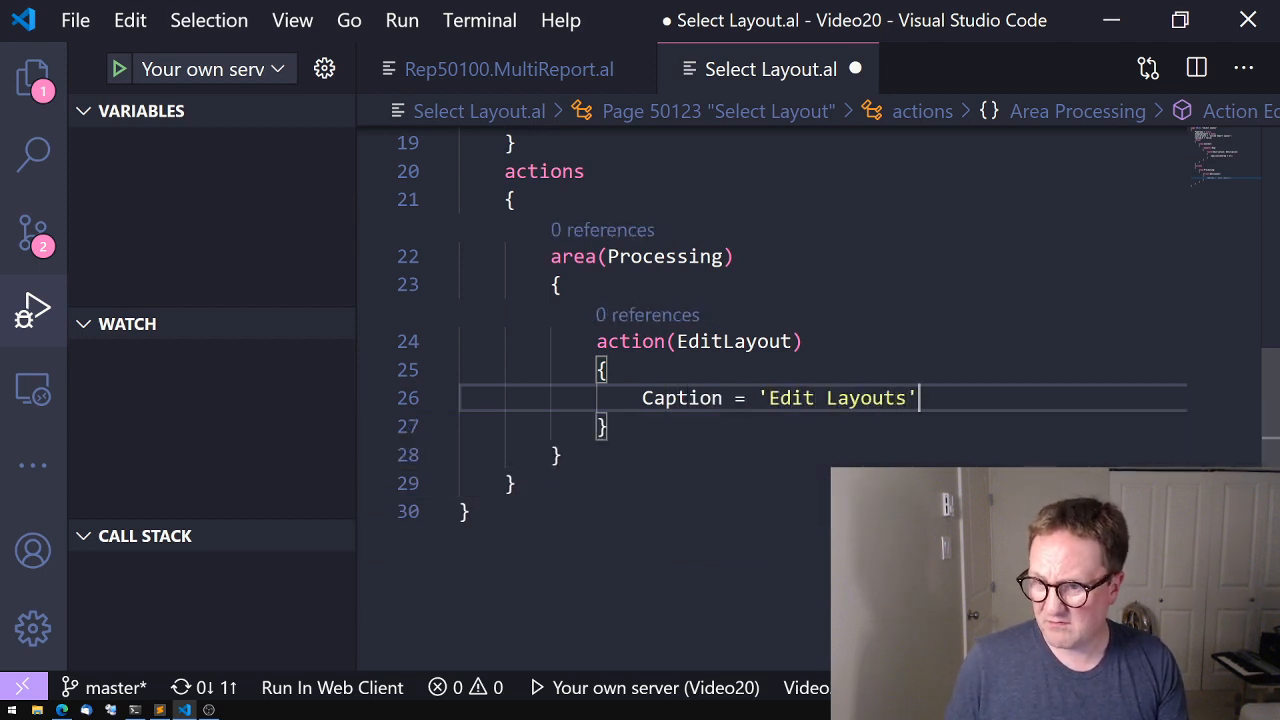
key(Return)
text(A)
key(Tab)
text(= All)
key(Return)
key(BackSpace)
key(Return)
text(Image =)
scroll(800, 400, down, 2)
text(E)
Set the action's Image to DocumentEdit from the edit image suggestions
key(BackSpace)
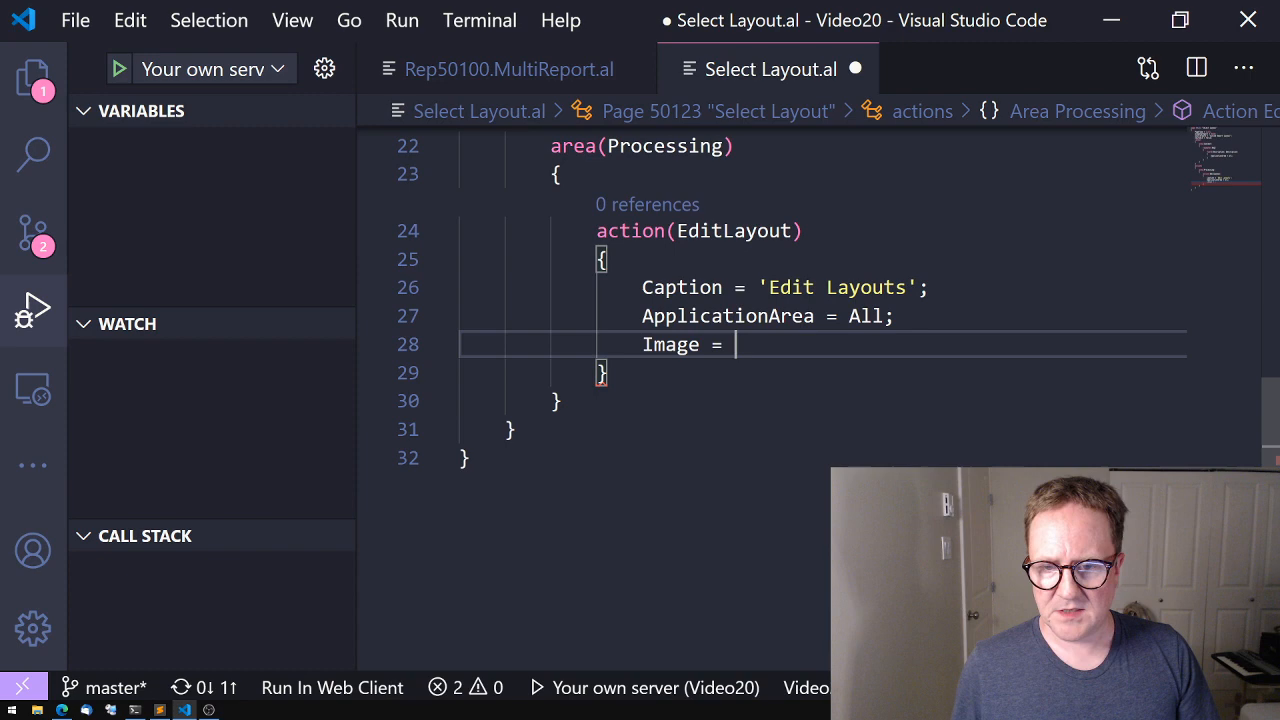
text(Edi)
key(Down)
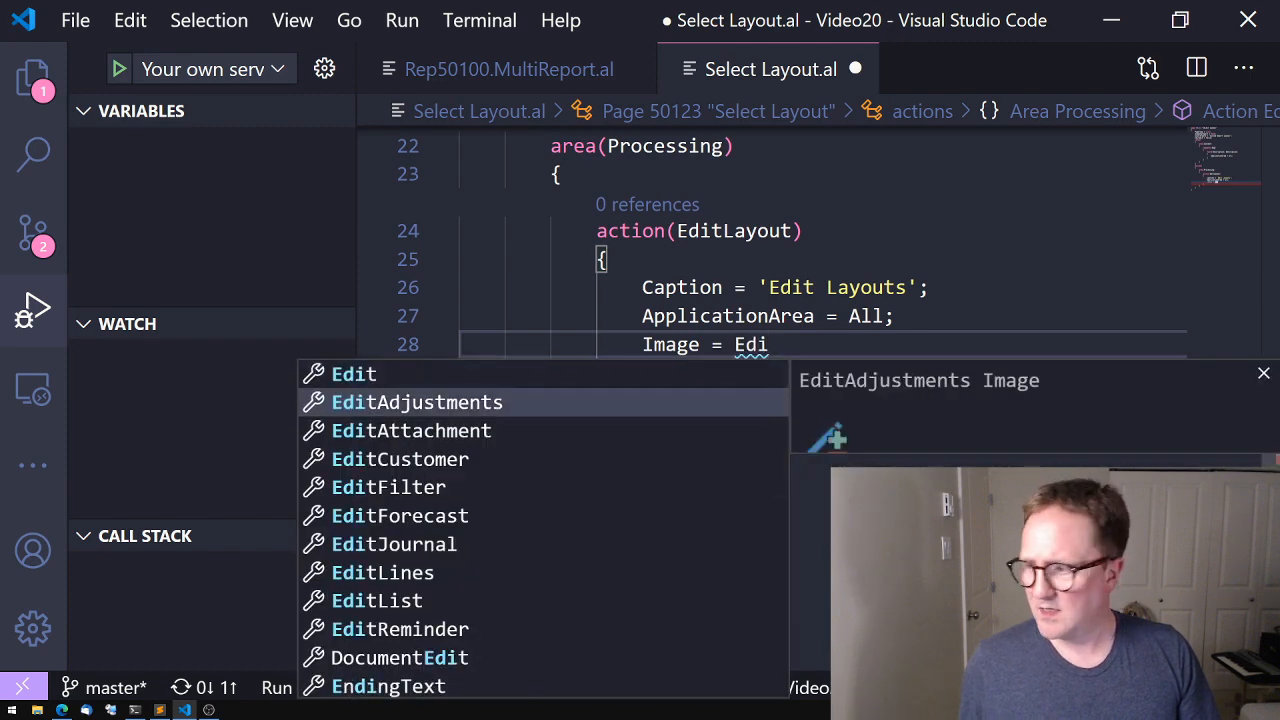
key(Down)
key(Down)
key(Up)
key(Up)
key(Down)
key(Down)
key(Down)
key(Down)
key(Down)
key(Up)
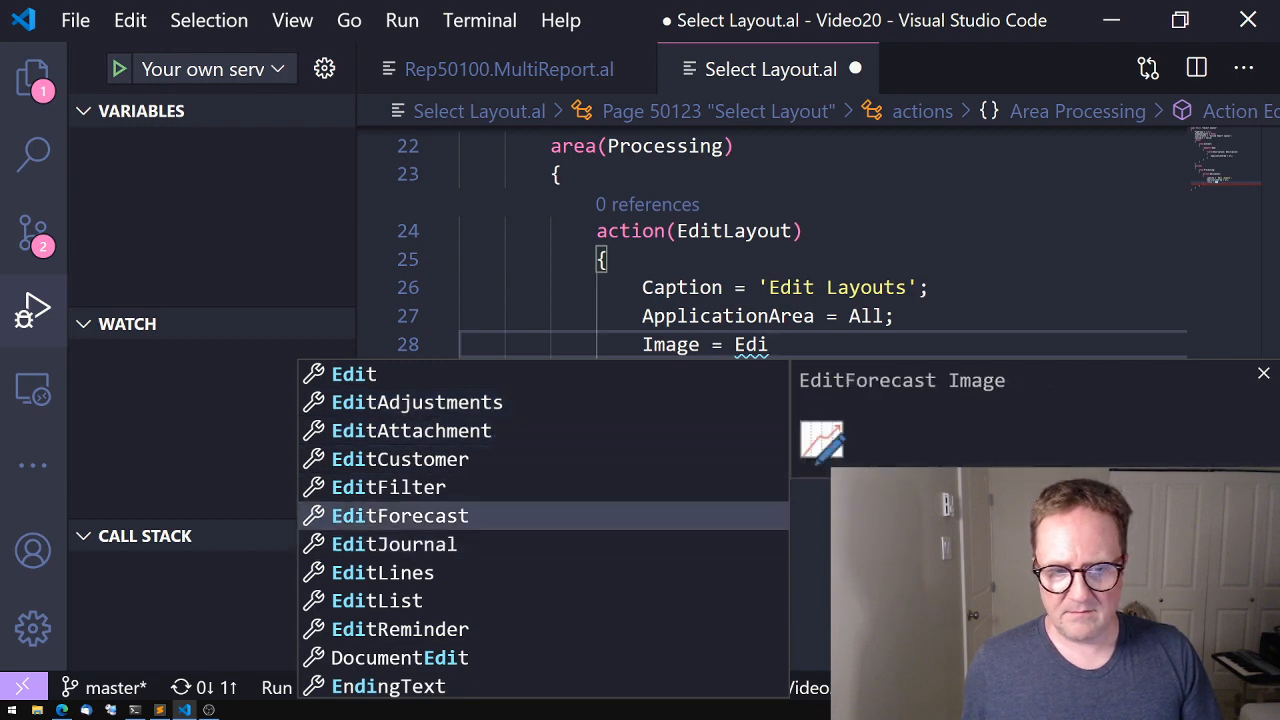
key(Down)
key(Down)
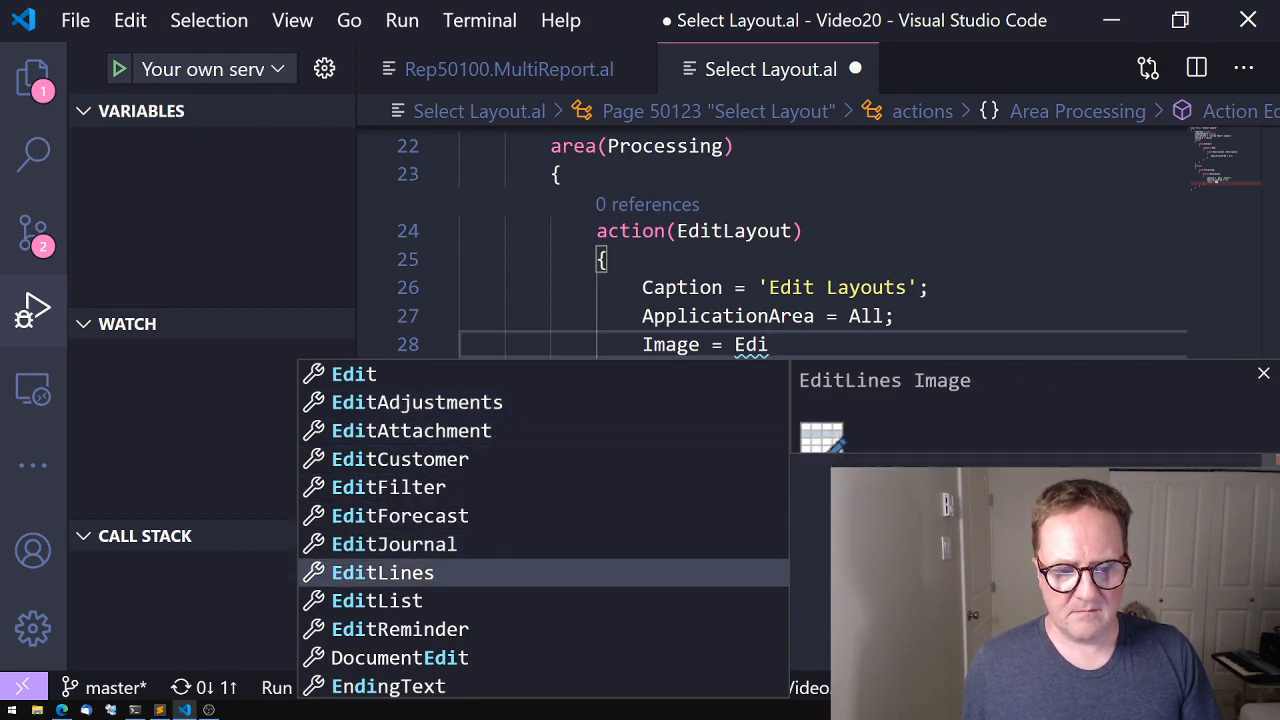
key(Down)
key(Down)
key(Down)
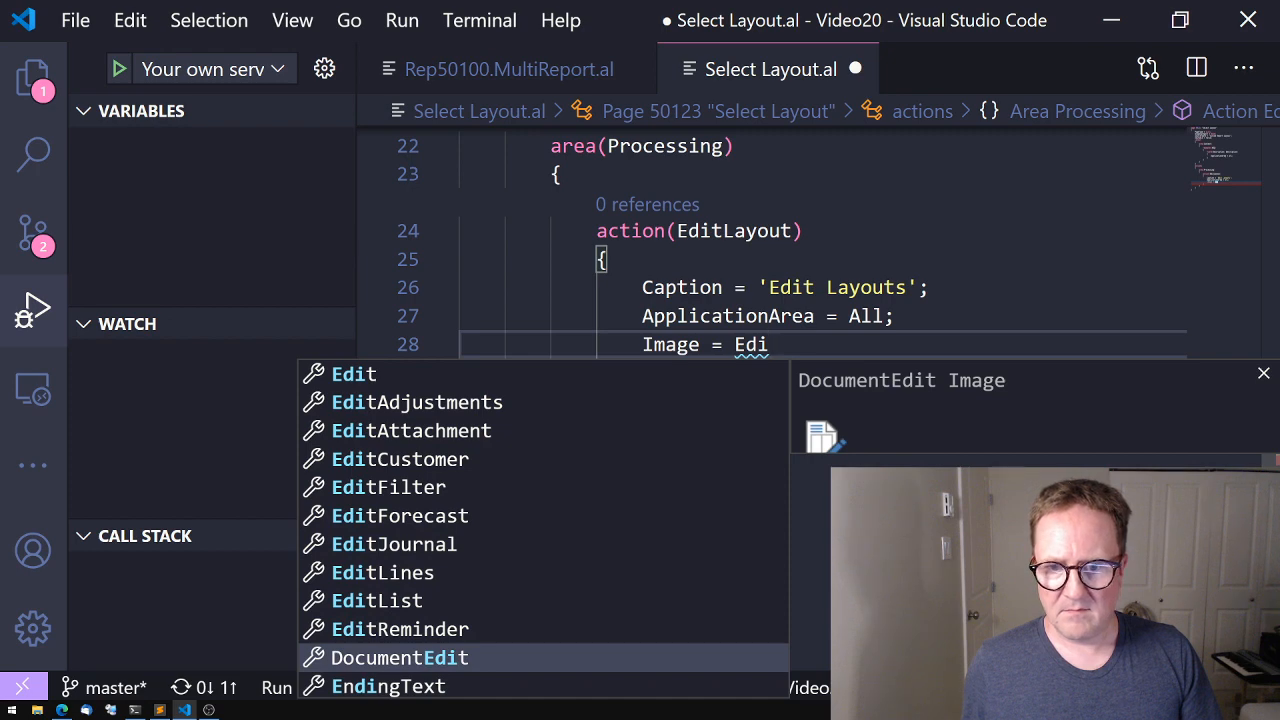
key(Return)
text(;)
Add a ToolTip and RunObject = Page "Custom Report Layouts"
key(Return)
text(Too)
key(Tab)
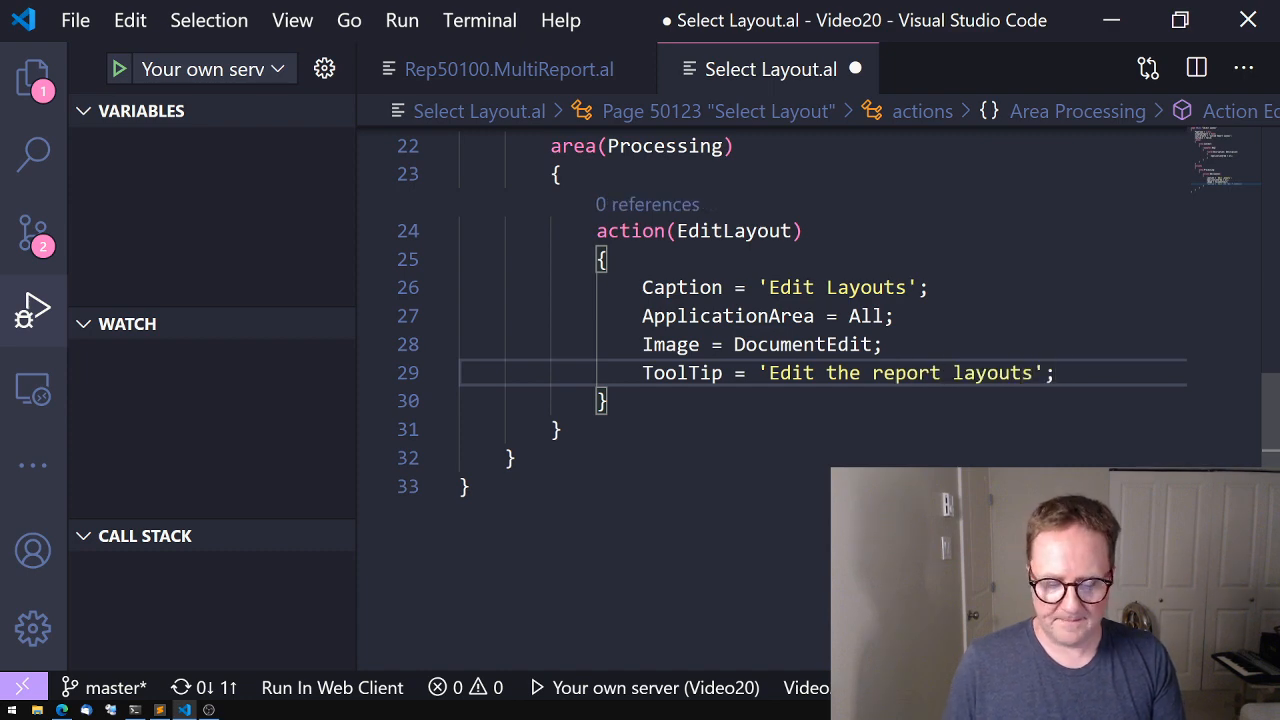
key(Return)
text(Ru)
key(Tab)
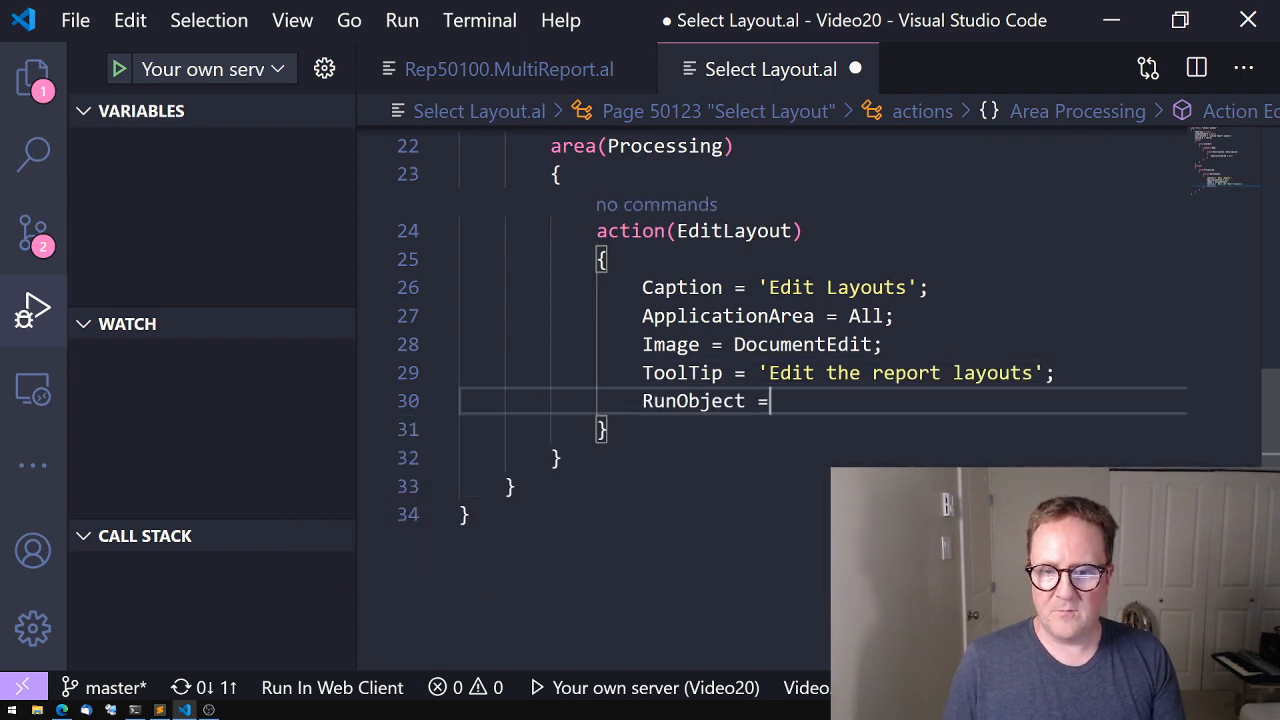
text(Page Custom Report)
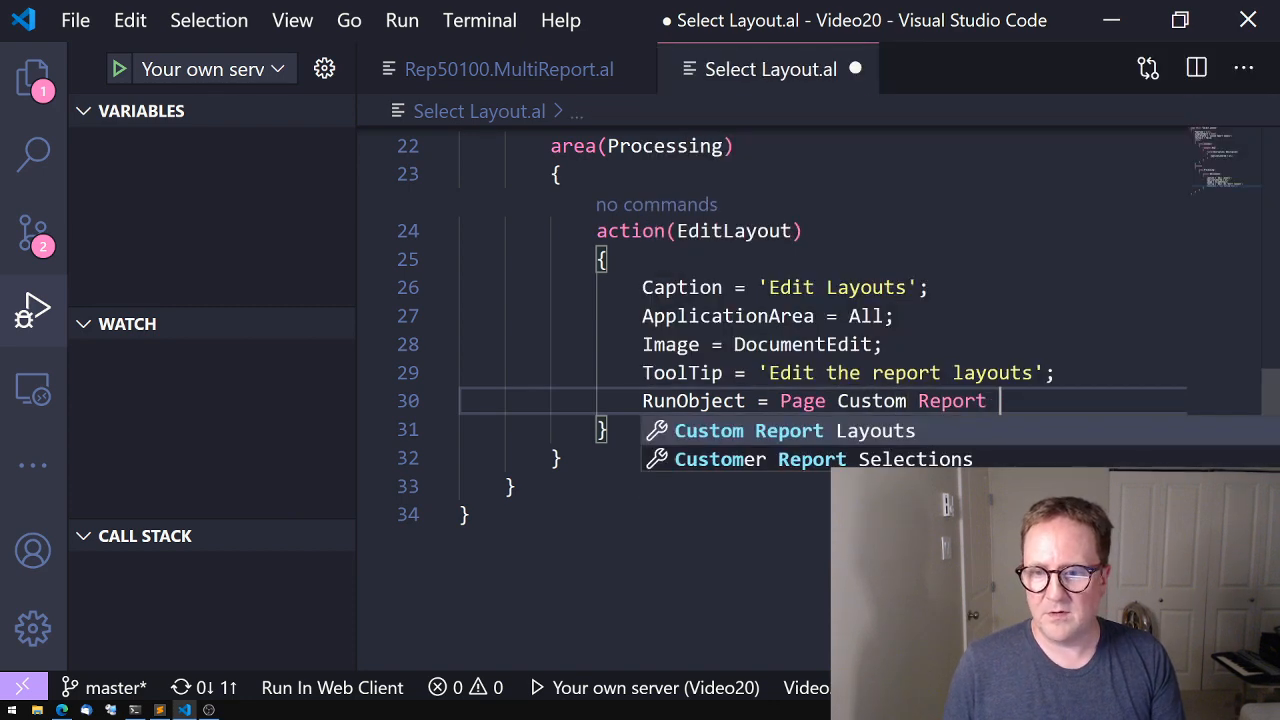
key(Tab)
text(')
key(BackSpace)
key(BackSpace)
text(;)
Add RunPageLink = "Report ID" = field("Report ID")
key(Return)
text(RunPa)
key(Tab)
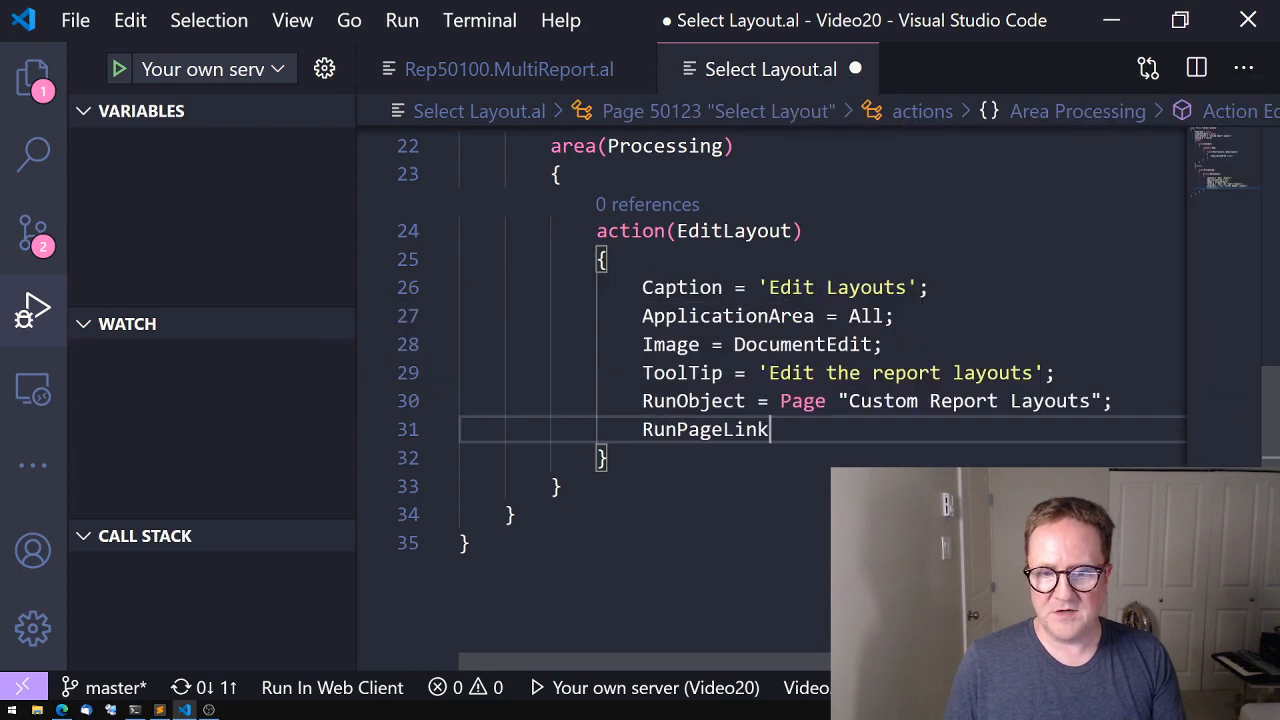
text(= )
text(Repo)
key(Tab)
text(fie)
key(Tab)
text(("Re)
key(BackSpace)
key(BackSpace)
key(BackSpace)
text(REprt)
key(Tab)
key(Escape)
text(;)
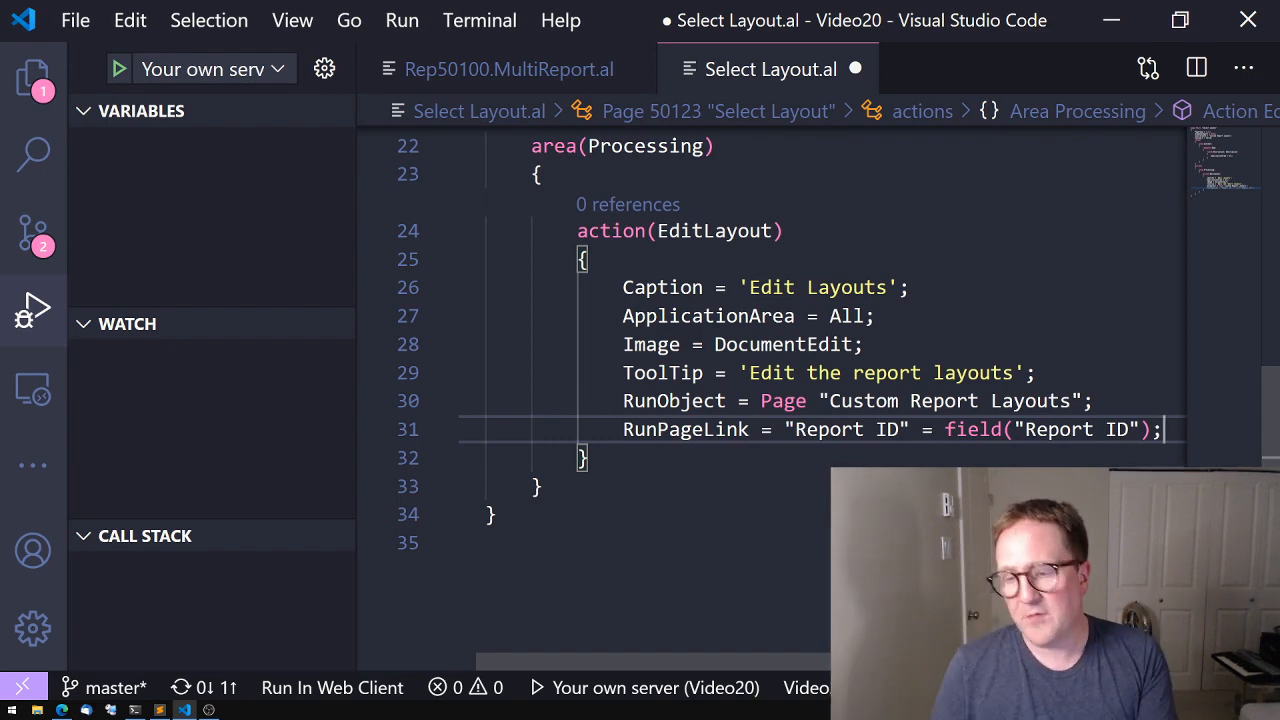
Set Promoted = true and PromotedCategory = Process on the EditLayout action
key(Return)
text(Pro)
key(Tab)
text(-)
key(BackSpace)
text(= true])
key(Return)
key(ctrl+z)
key(Return)
scroll(700, 400, down, 3)
text(Proim)
key(BackSpace)
key(BackSpace)
key(Tab)
text({)
key(Escape)
text(Pro)
key(Tab)
text(;)
Add PromotedIsBig = true and PromotedOnly = true
key(Return)
text(Pro)
key(Tab)
text(= truel;)
key(Return)
text(Pr)
key(Tab)
key(BackSpace)
key(BackSpace)
text(true;)
scroll(800, 350, up, 3)
Publish with F5, open Edit Layouts and insert a new built-in layout for the Multi Report
key(F5)
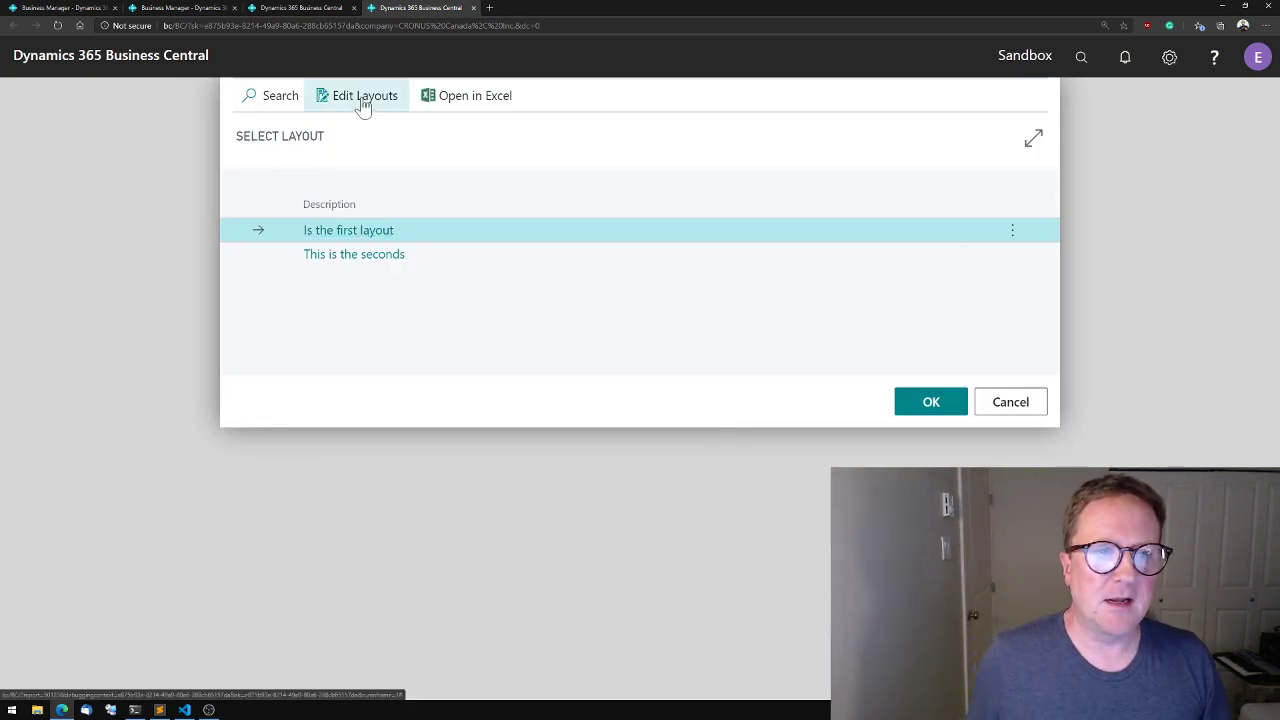
click(364, 95)
click(575, 150)
click(314, 186)
click(731, 402)
click(660, 274)
text(Yout)
Save the new layout's Description and export the layout for editing
key(Tab)
click(852, 150)
click(570, 185)
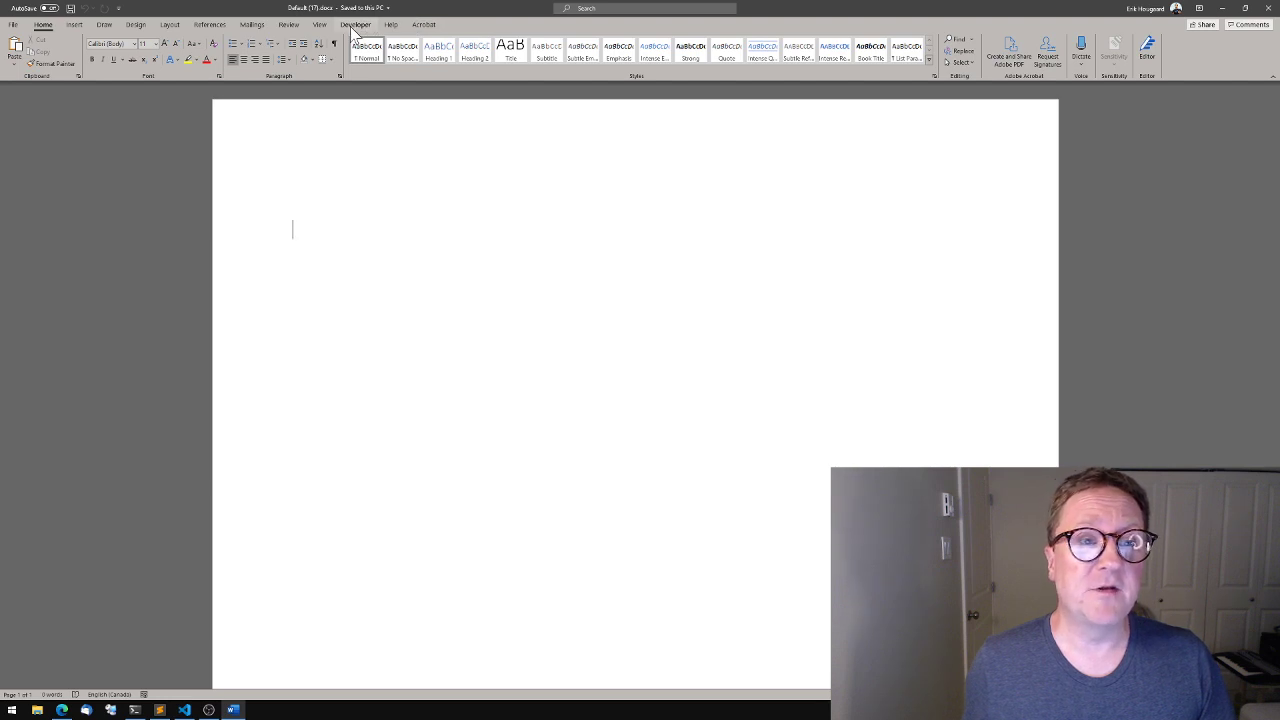
Show the Developer tab, briefly checking ribbon customisation and closing it unchanged
click(355, 25)
right_click(458, 47)
click(505, 48)
click(822, 508)
Show the XML Mapping pane on the Multi_Report part with the Customer node expanded
click(321, 52)
click(1163, 123)
click(1190, 162)
click(1127, 142)
Write the text and insert the customer Name field as a bold plain-text content control
click(269, 241)
text(Thi)
text(lo)
scroll(1180, 300, down, 5)
scroll(1162, 300, down, 3)
scroll(1162, 330, down, 4)
scroll(1162, 350, down, 3)
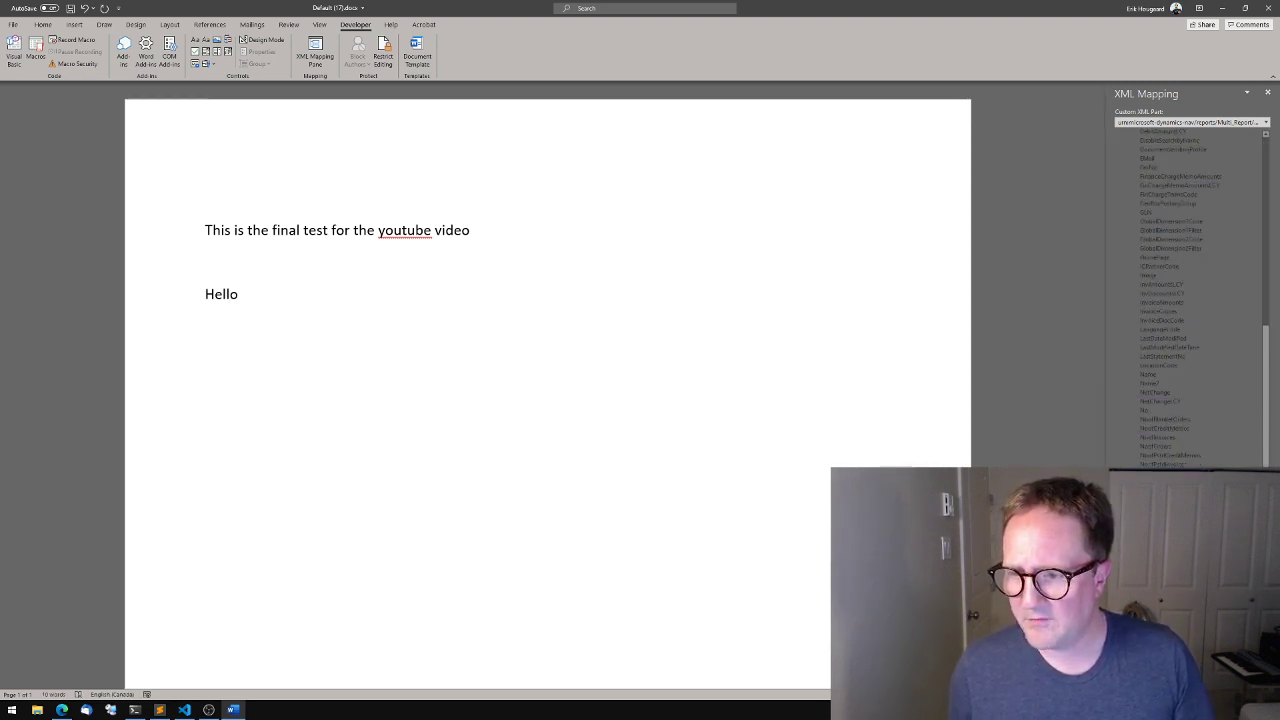
right_click(1149, 373)
click(1128, 383)
key(ctrl+b)
key(Right)
text(from)
scroll(1136, 260, up, 6)
Insert the City field as plain text, then save and close the layout document
click(1160, 267)
right_click(1156, 267)
click(1128, 285)
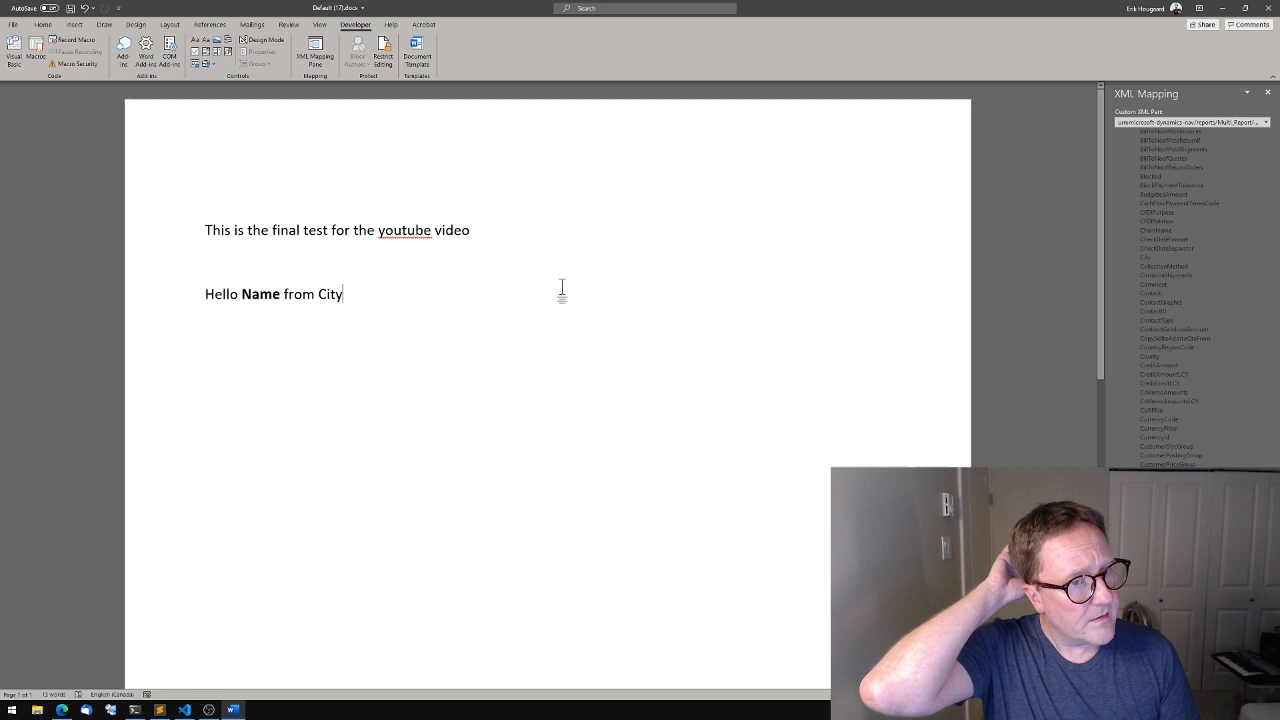
click(1270, 10)
click(601, 384)
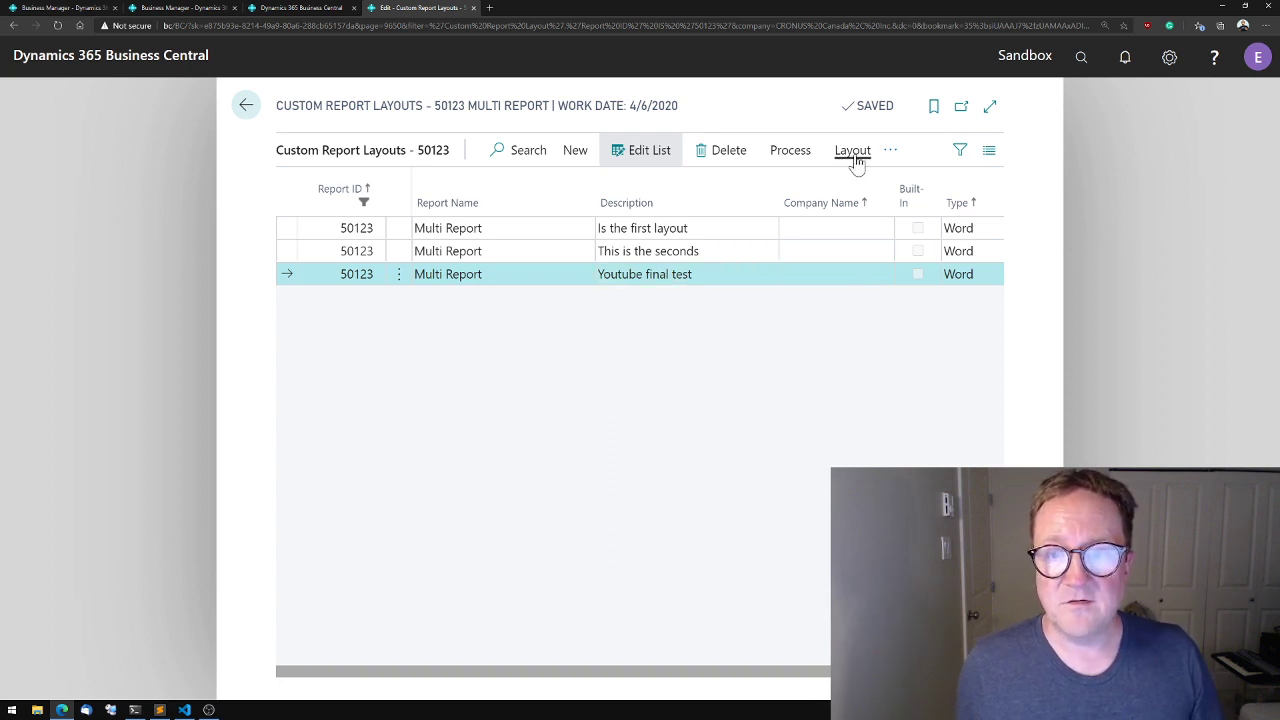
Import the saved .docx into the new layout via Layout > Import Layout
click(853, 150)
click(457, 186)
click(723, 160)
double_click(141, 88)
Run the Multi Report, confirm the chosen layout and preview it, then return to the editor
key(alt+q)
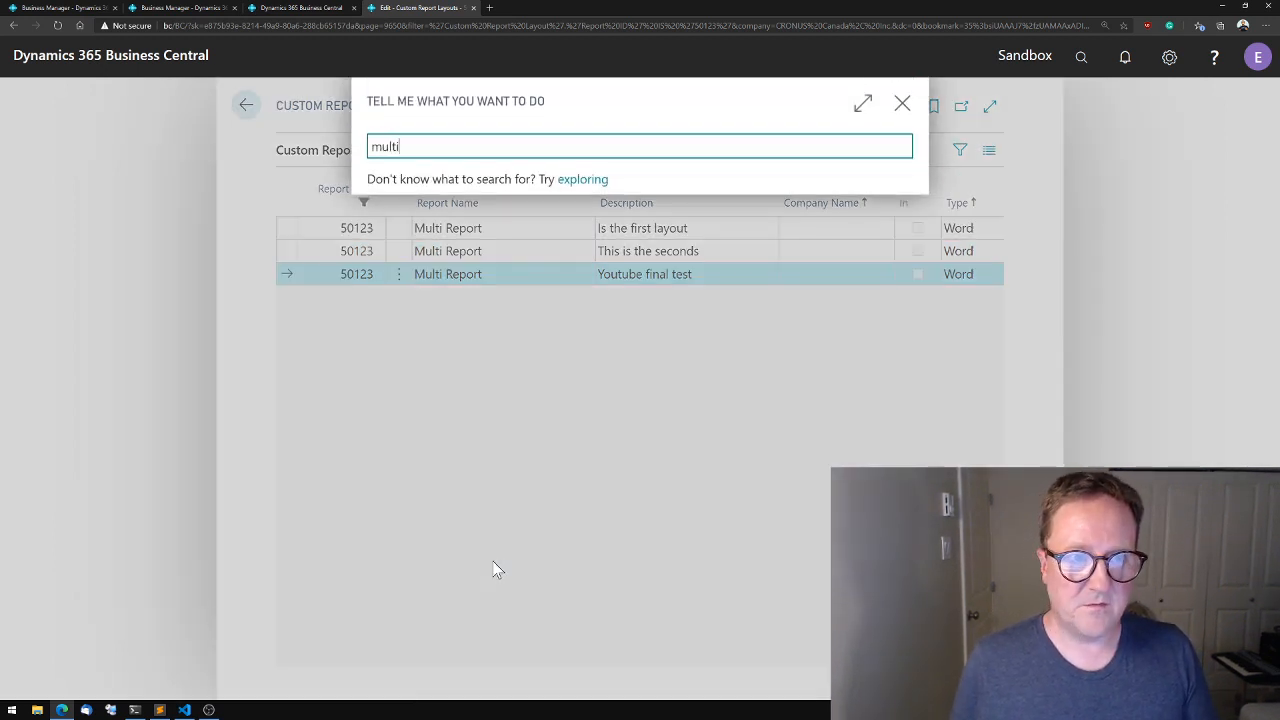
key(Escape)
key(Escape)
key(Escape)
click(931, 401)
click(726, 474)
key(Escape)
key(alt+Tab)
key(ctrl+j)
Close Select Layout.al and delete the request page's group block
click(855, 69)
scroll(700, 400, up, 6)
drag(660, 455, 643, 389)
key(Delete)
text((Layout;)
key(Left)
text(Ctl)
key(Right)
text(La)
Add field(LayoutCtl; Layout.Description) with an expanded property block for its caption
key(Tab)
text(.De)
key(Tab)
key(End)
key(Return)
text({)
key(Return)
text(Caption =)
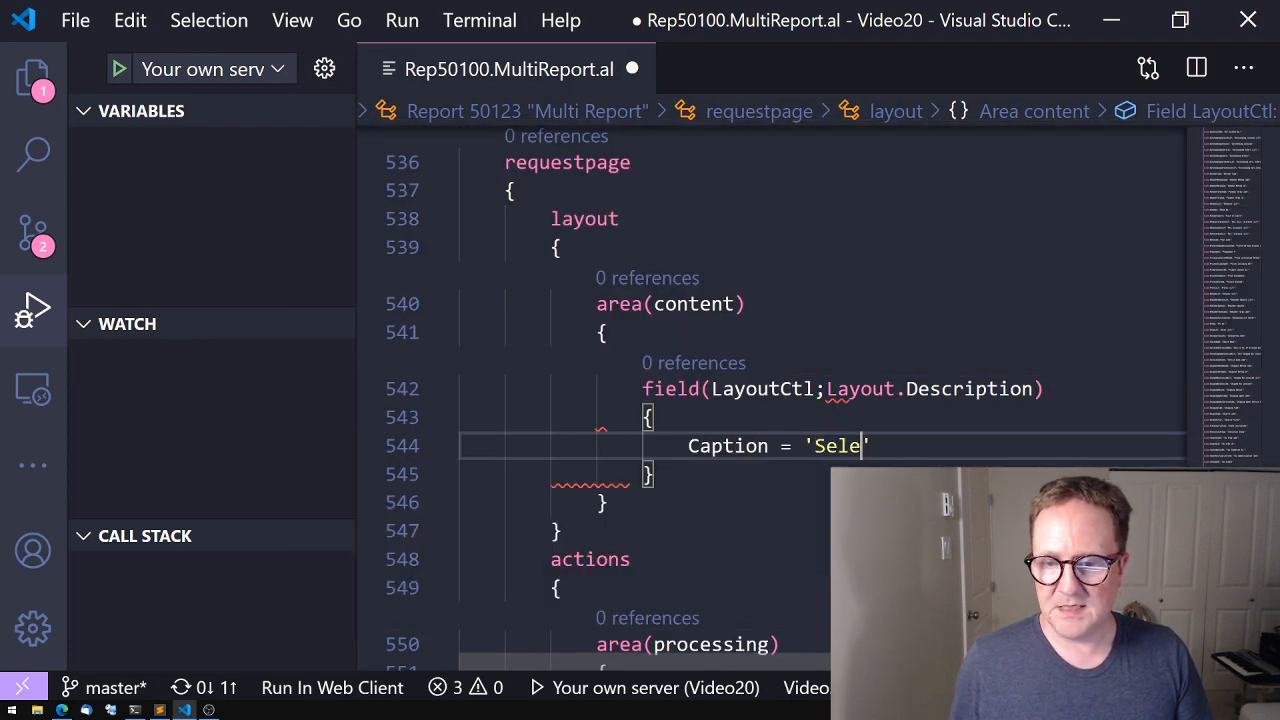